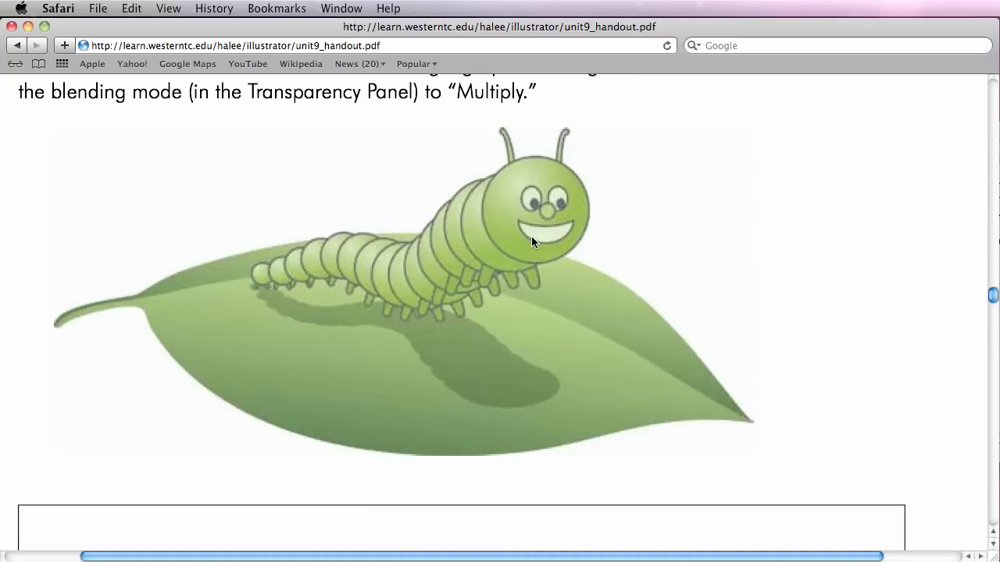
# - After viewing the caterpillar handout in Safari, switch to the blank Illustrator document
pyautogui.press('super+Tab')
pyautogui.press('super+Tab')
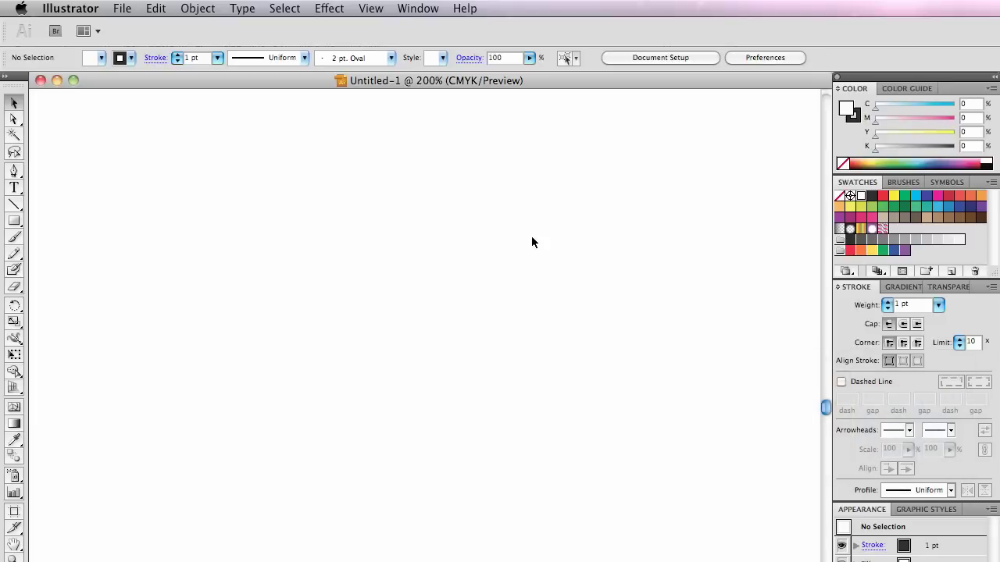
# - Draw a circle about 0.85 in across and move it toward the canvas centre
pyautogui.moveTo(14, 221); pyautogui.dragTo(58, 260)
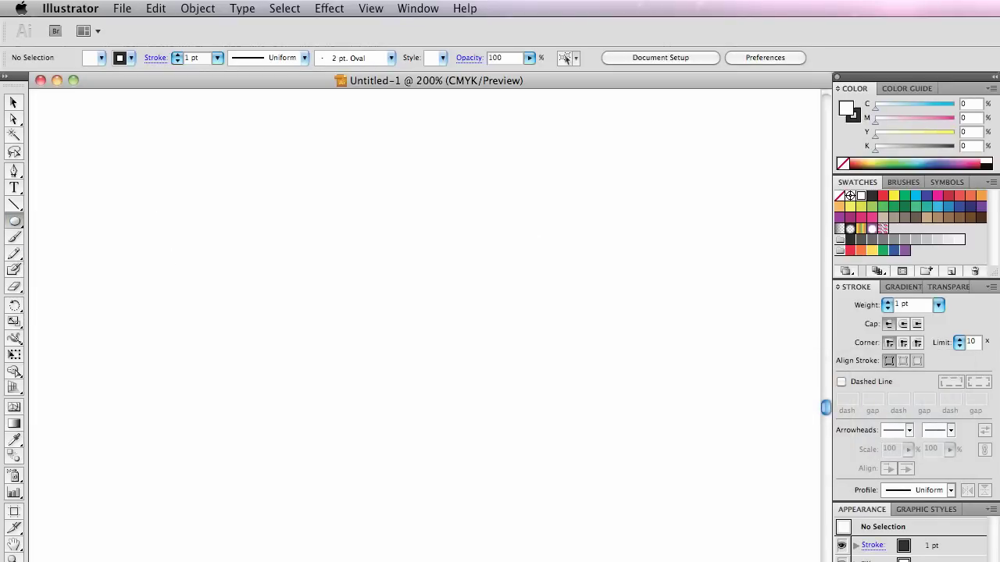
pyautogui.moveTo(131, 237); pyautogui.dragTo(227, 334)
pyautogui.click(14, 102)
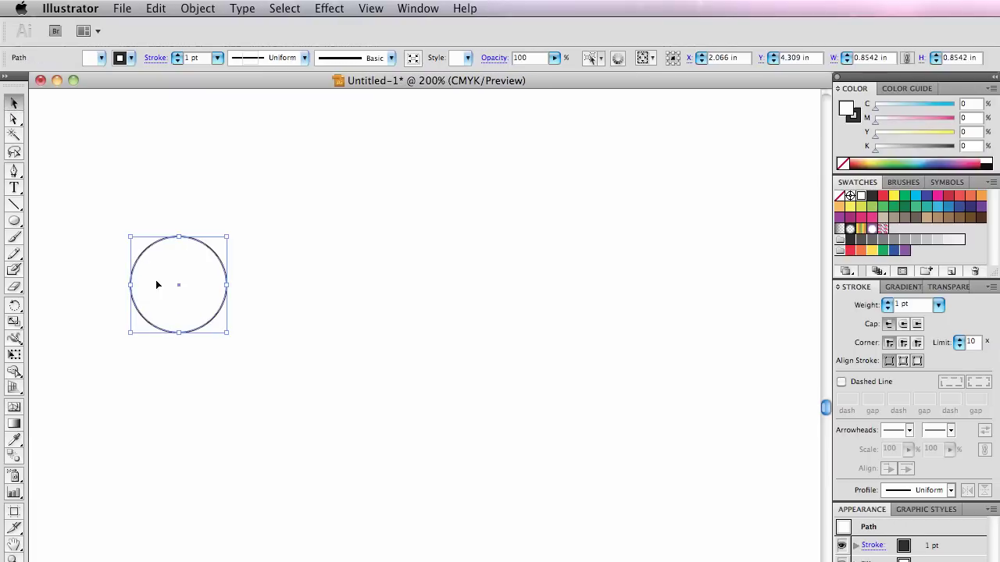
pyautogui.moveTo(178, 292); pyautogui.dragTo(524, 260)
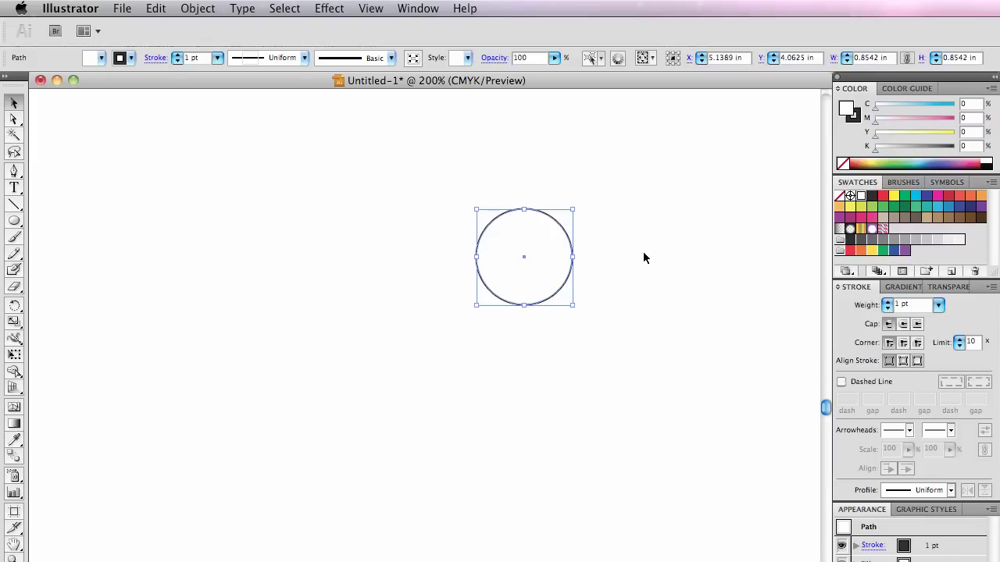
# - Fill the circle with a radial gradient from pale yellow-green to green
pyautogui.click(899, 287)
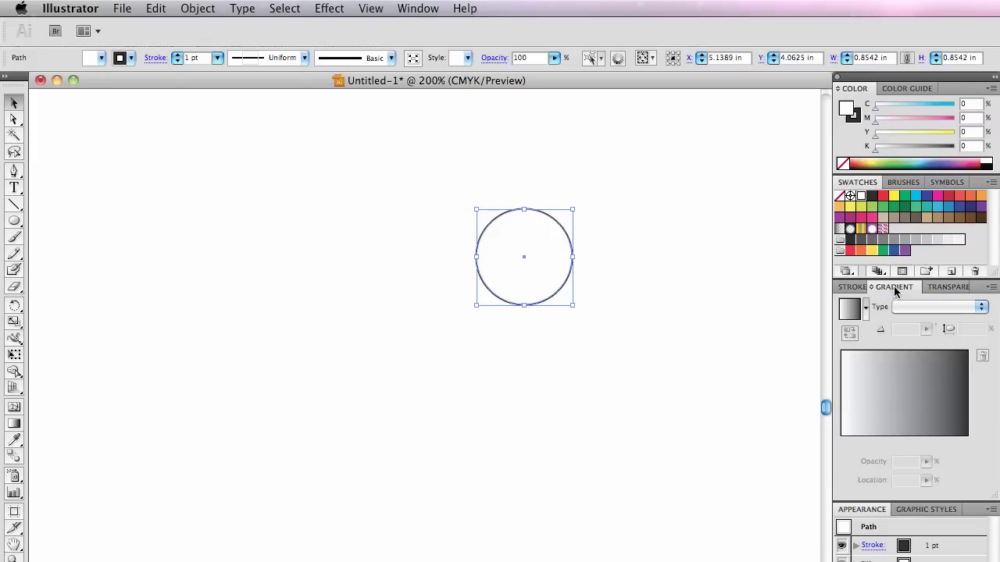
pyautogui.moveTo(904, 211); pyautogui.dragTo(964, 429)
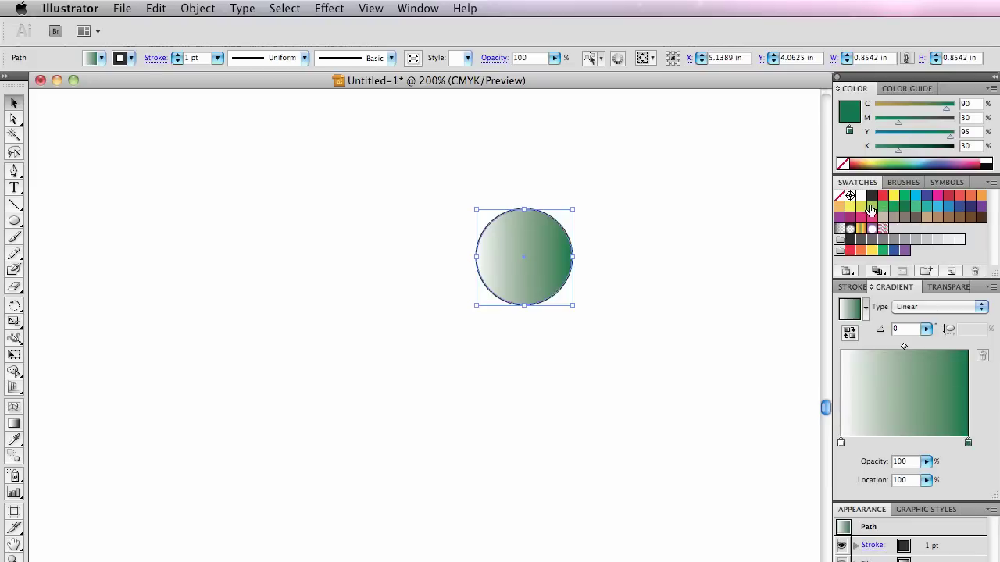
pyautogui.moveTo(862, 208); pyautogui.dragTo(840, 445)
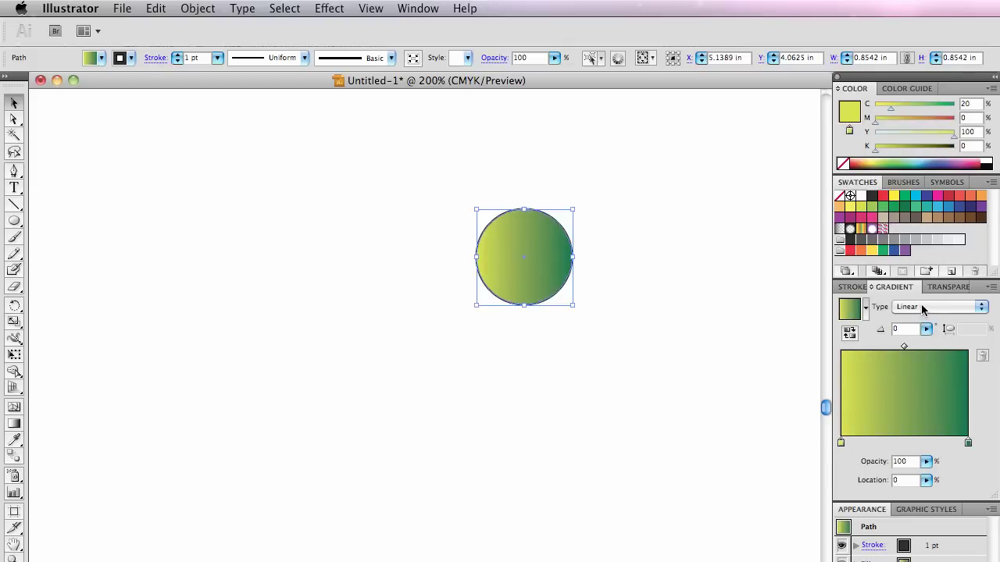
pyautogui.click(945, 308)
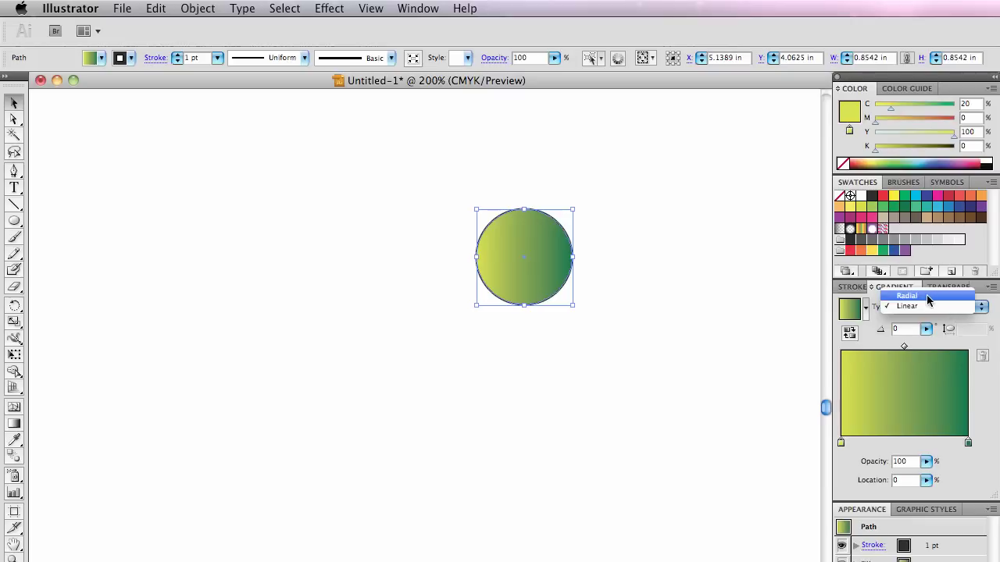
pyautogui.click(926, 295)
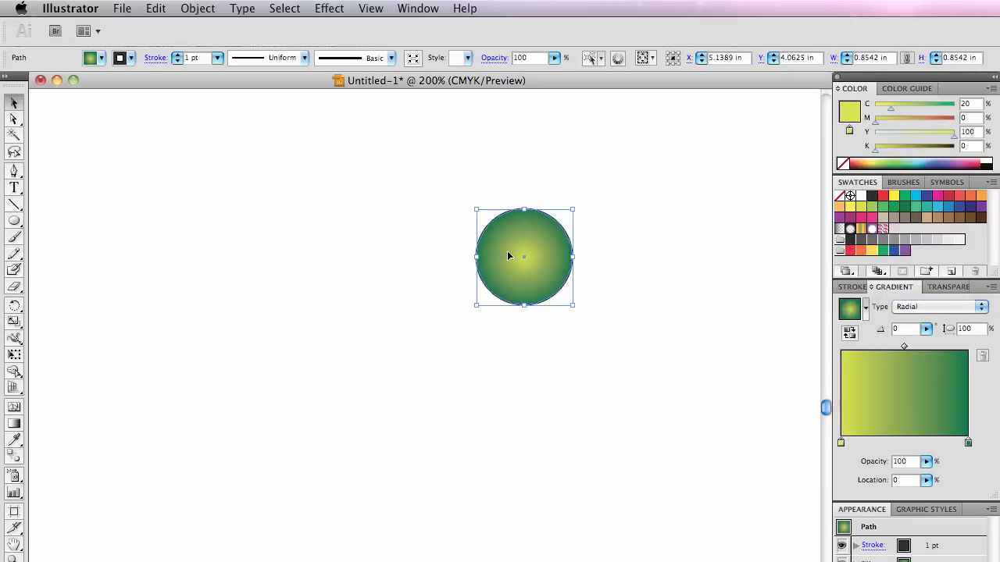
# - Shift the gradient's light centre toward the circle's upper right
pyautogui.click(14, 424)
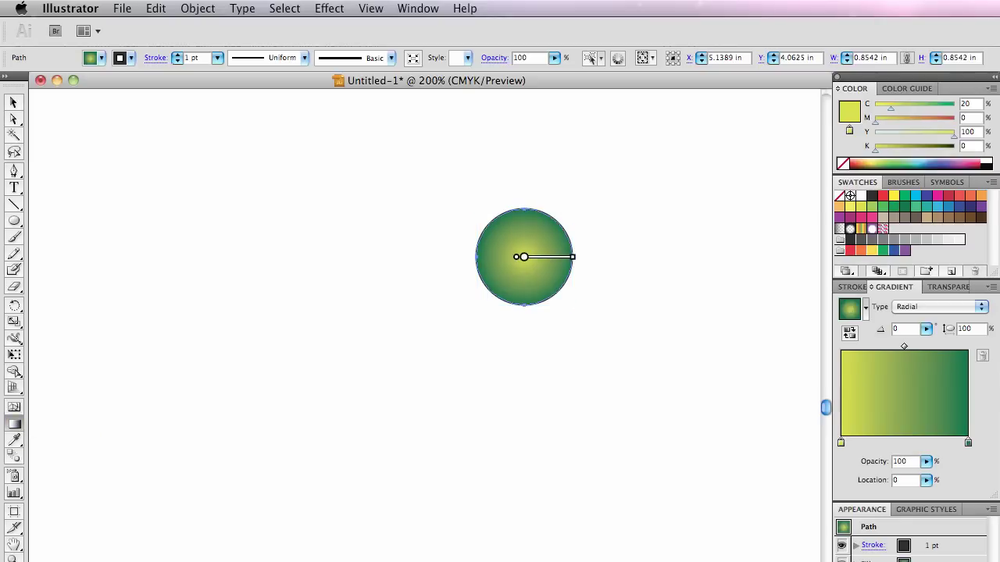
pyautogui.moveTo(519, 260)
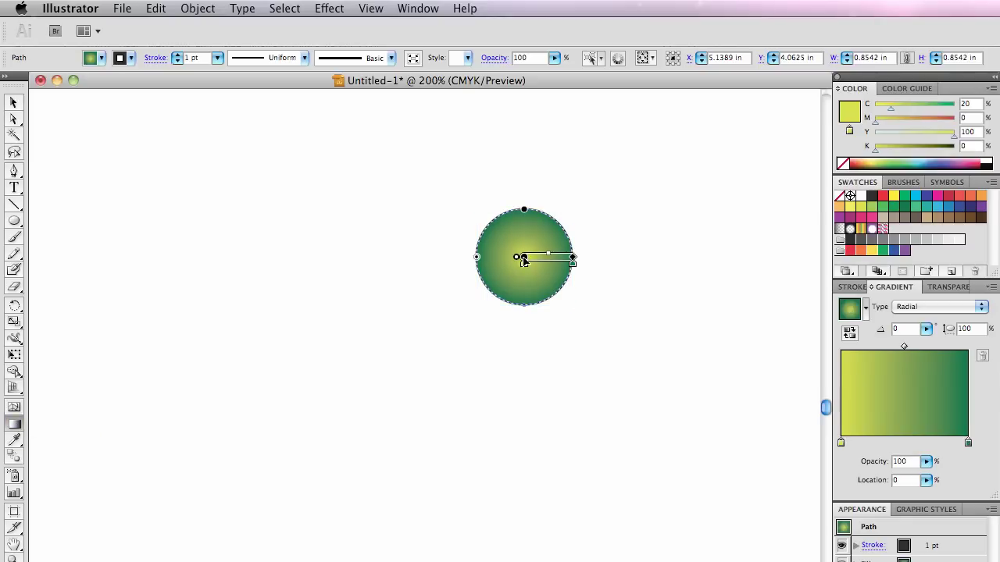
pyautogui.moveTo(523, 260)
pyautogui.mouseDown()
pyautogui.moveTo(538, 226)
pyautogui.moveTo(560, 267)
pyautogui.moveTo(525, 273)
pyautogui.moveTo(512, 287)
pyautogui.moveTo(517, 268)
pyautogui.moveTo(505, 296)
pyautogui.mouseUp()
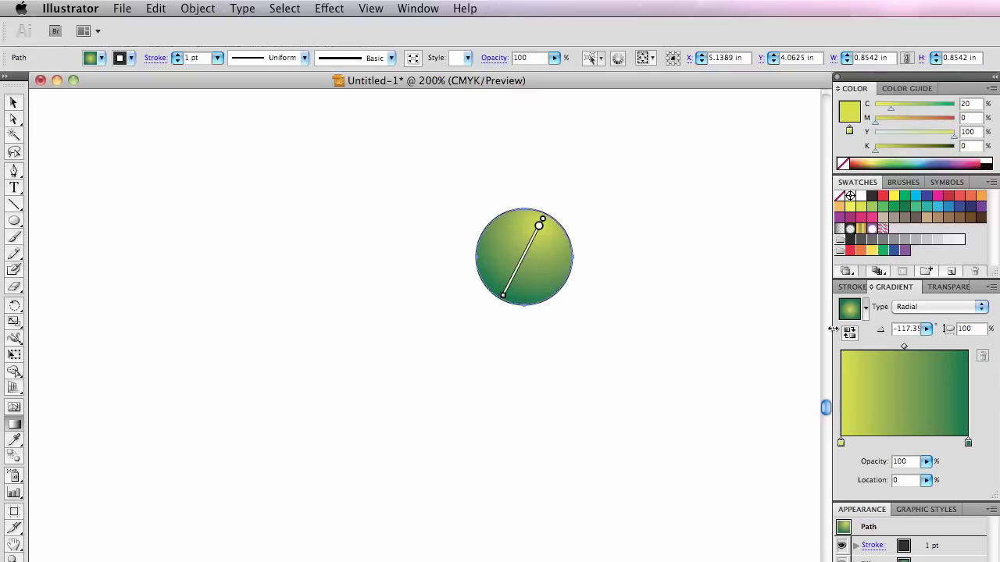
pyautogui.moveTo(840, 444)
pyautogui.mouseDown()
pyautogui.moveTo(862, 444)
pyautogui.moveTo(838, 443)
pyautogui.mouseUp()
pyautogui.moveTo(539, 227)
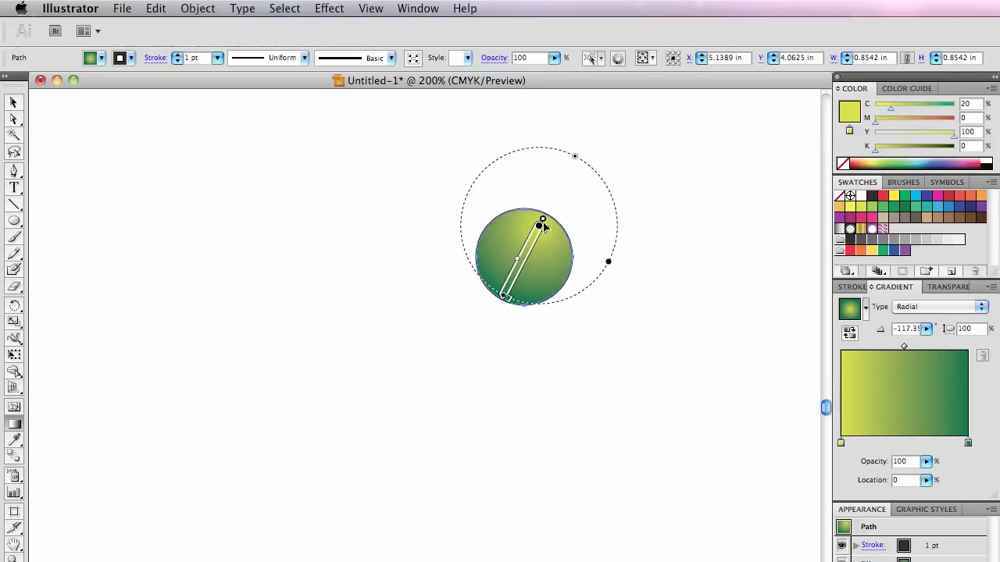
pyautogui.moveTo(541, 226); pyautogui.dragTo(538, 232)
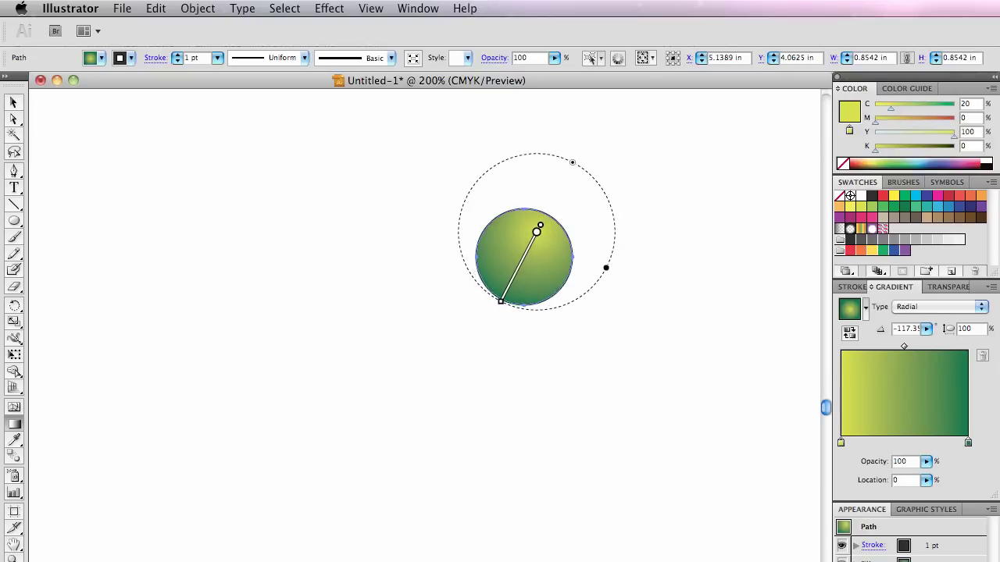
pyautogui.click(13, 102)
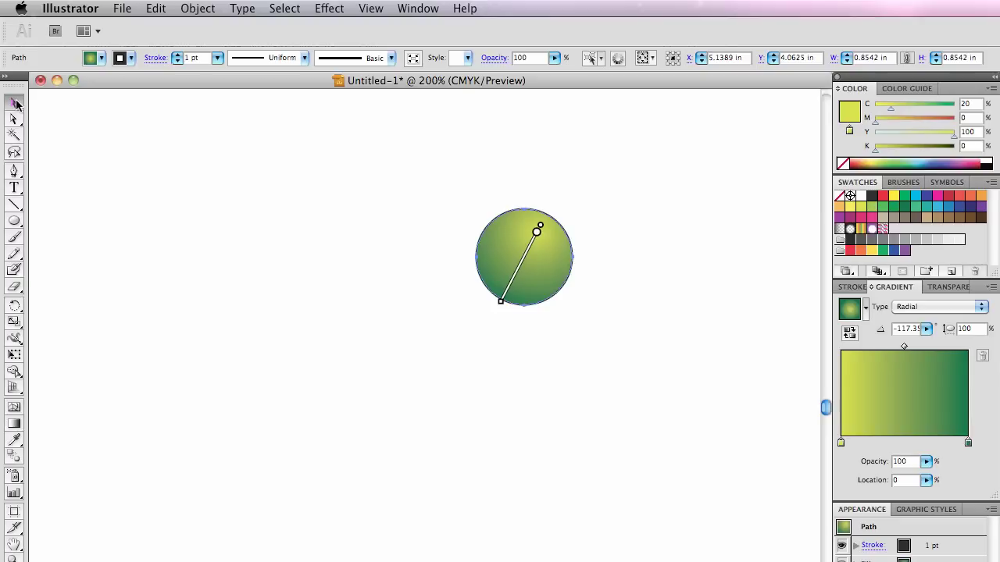
# - Change the gradient circle's outline from black to dark green
pyautogui.click(689, 359)
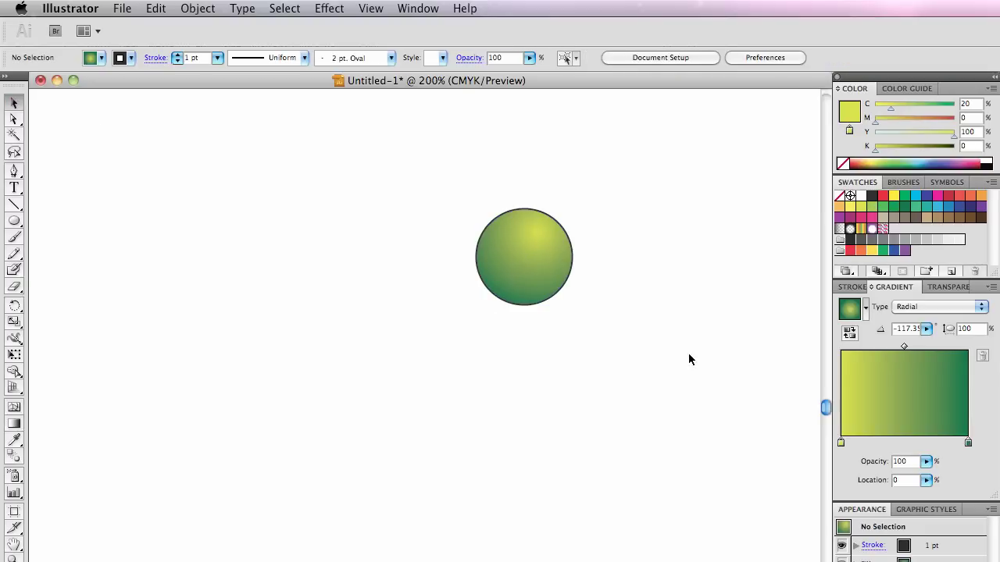
pyautogui.click(567, 265)
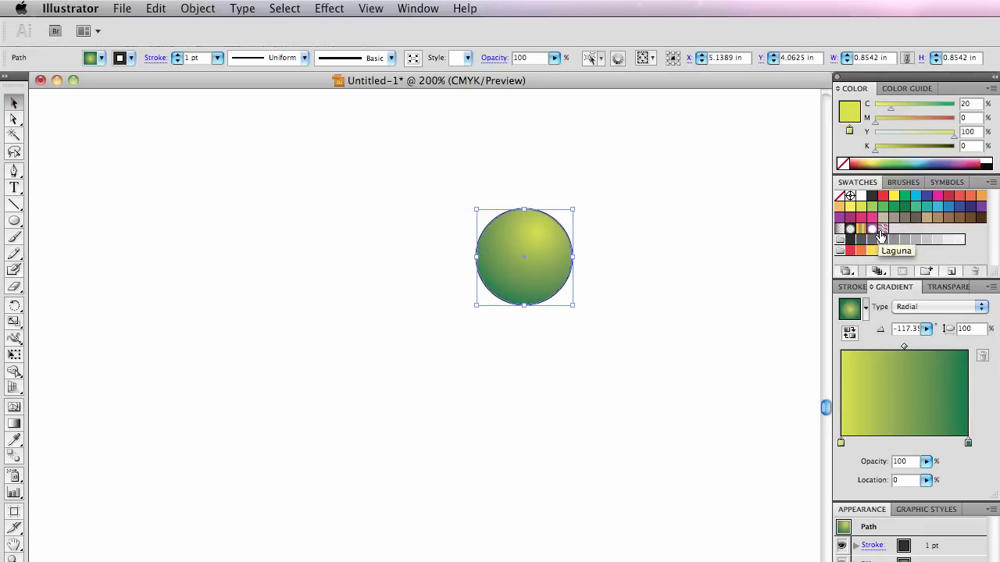
pyautogui.click(129, 57)
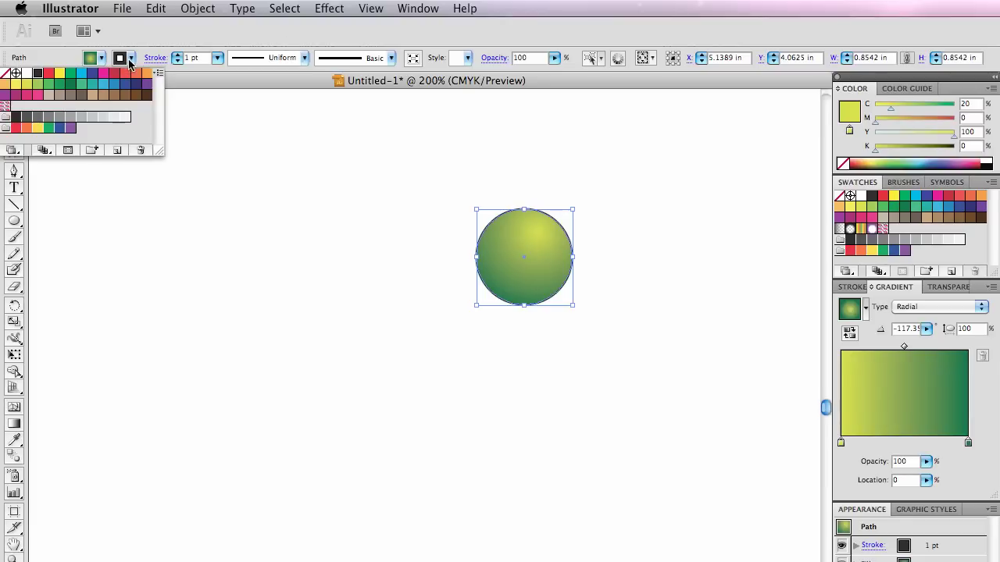
pyautogui.click(69, 84)
pyautogui.click(554, 402)
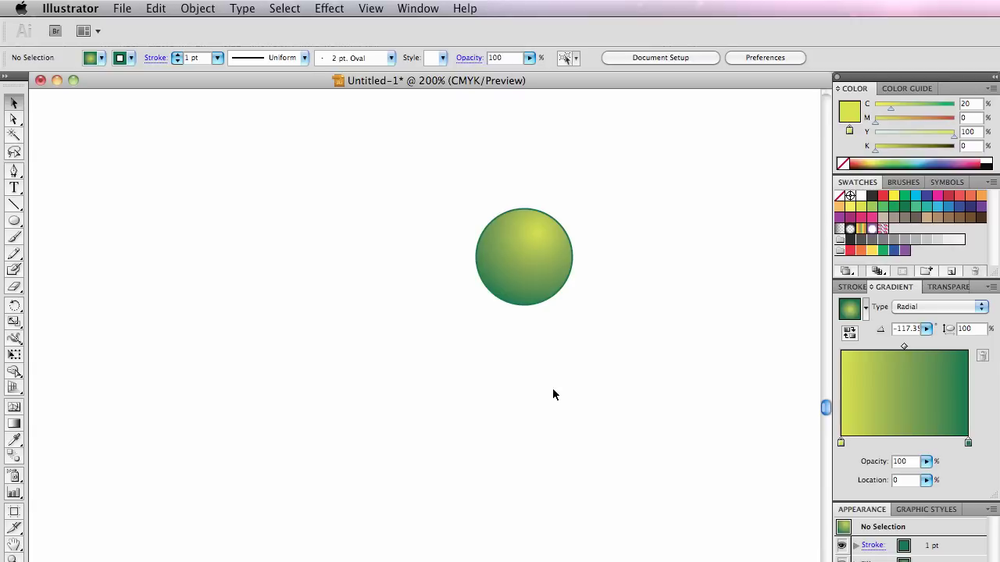
pyautogui.press('p')
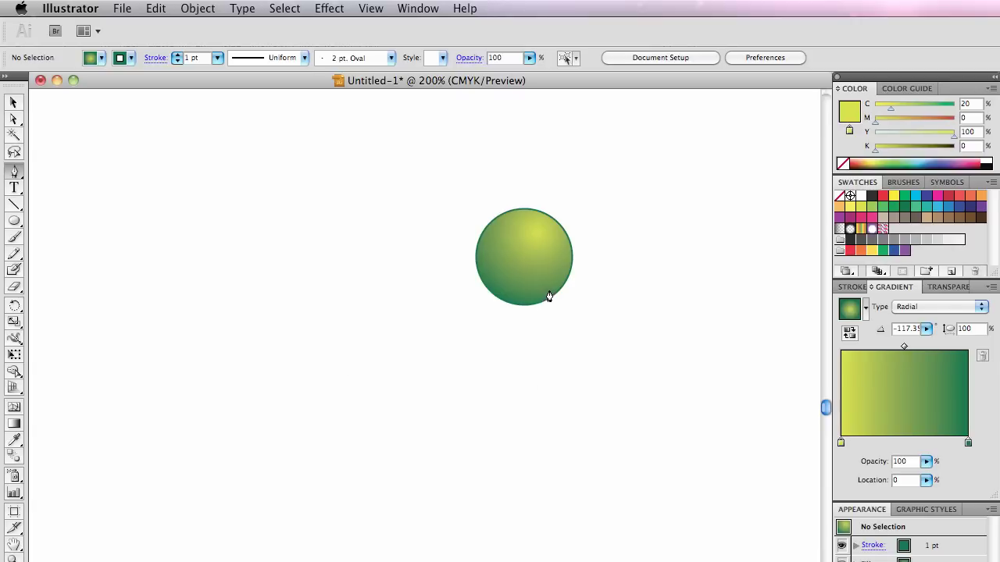
# - Draw a closed legs path hanging below the circle with the Pen tool
pyautogui.moveTo(549, 291); pyautogui.dragTo(515, 301)
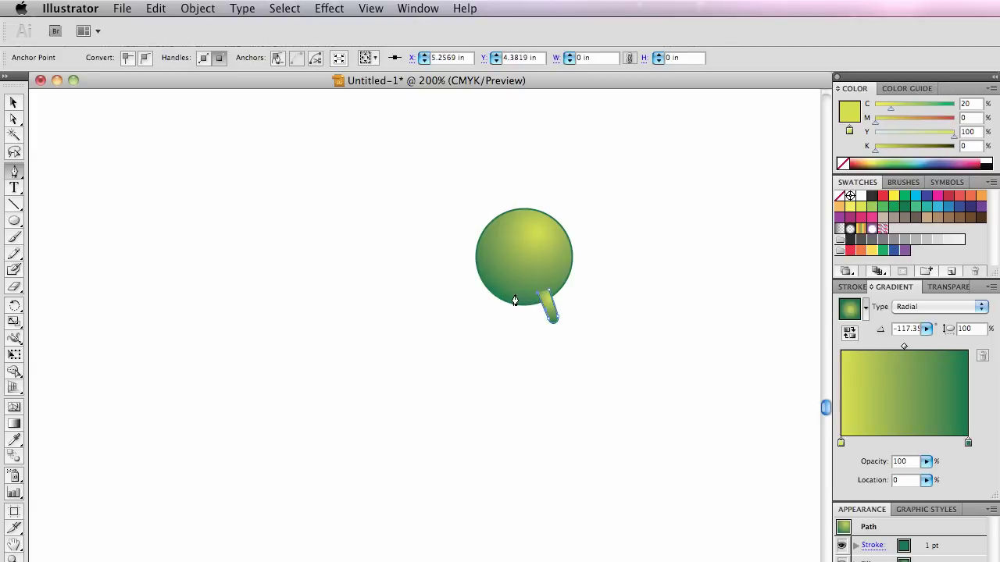
pyautogui.click(505, 294)
pyautogui.click(492, 322)
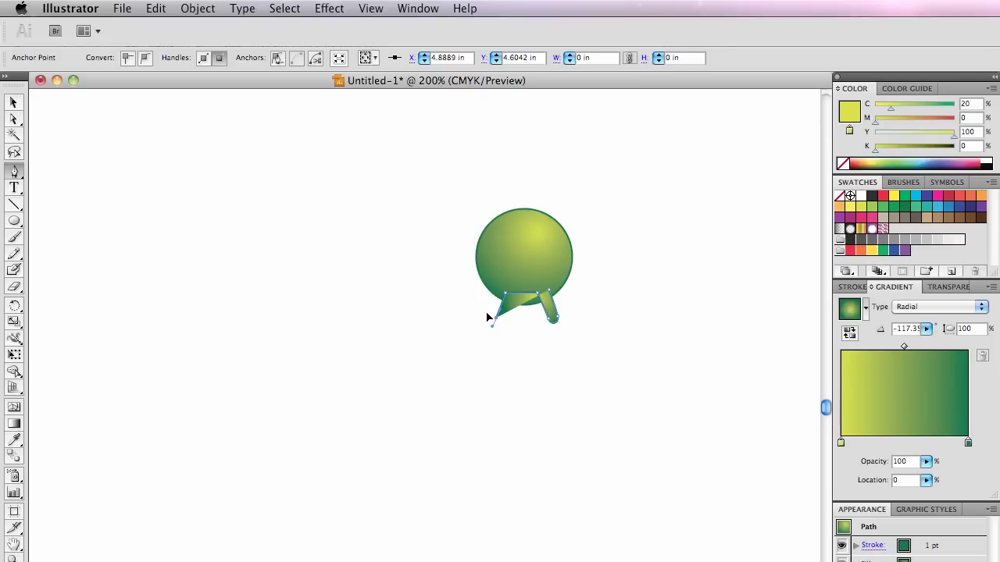
pyautogui.click(489, 316)
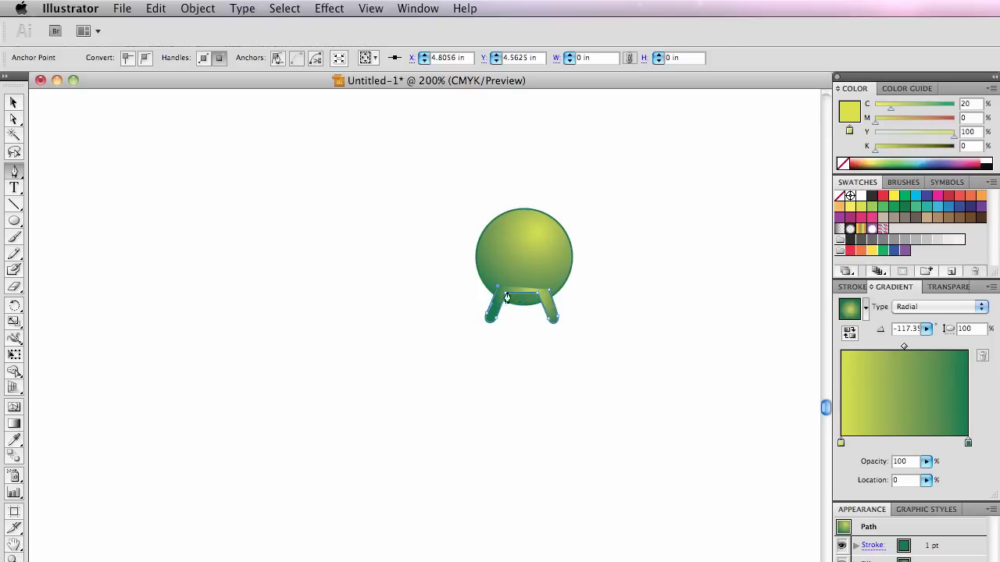
pyautogui.click(506, 296)
# - Colour the legs a deeper green (C85 M10 Y100 K10) and send them behind the circle
pyautogui.click(883, 207)
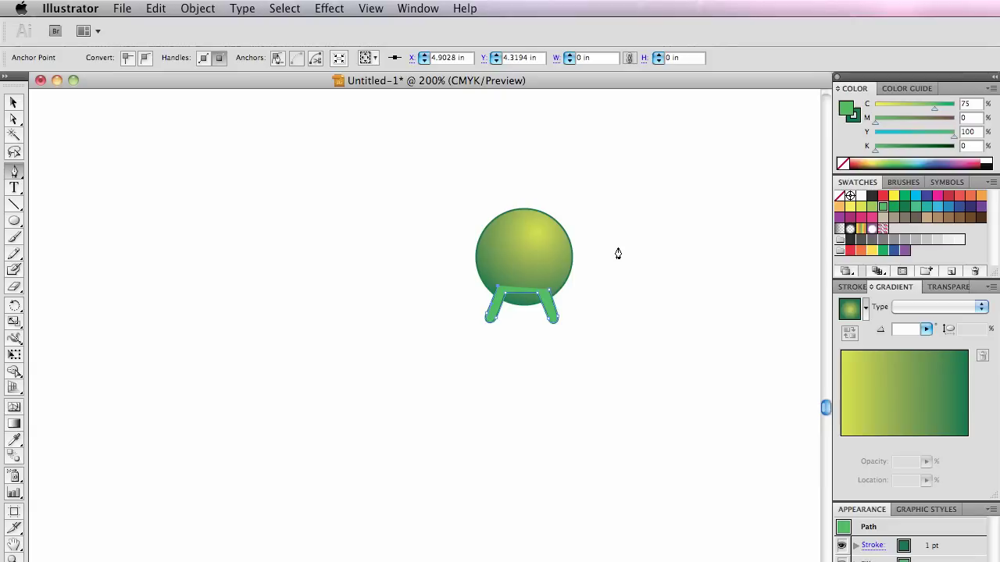
pyautogui.press('super')
pyautogui.press('super+shift+bracketleft')
pyautogui.click(893, 206)
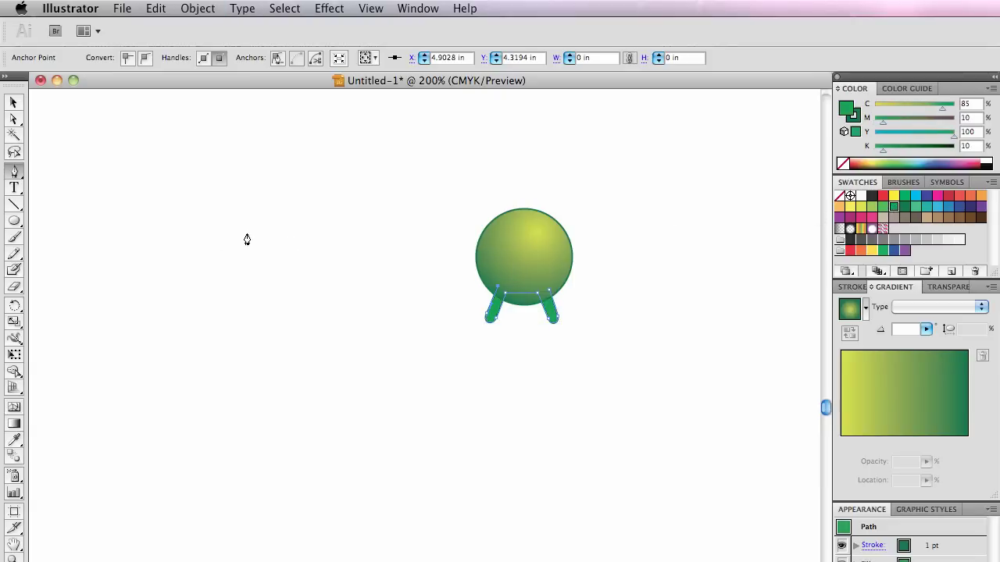
pyautogui.click(13, 102)
pyautogui.click(352, 219)
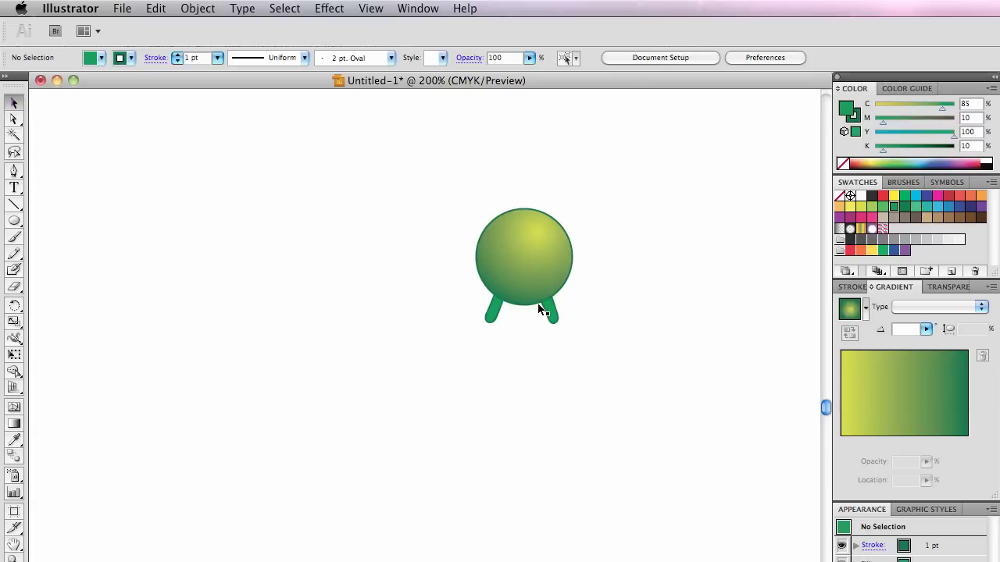
# - Duplicate the body-and-legs segment to the left and shrink the copy to about half size
pyautogui.moveTo(434, 239); pyautogui.dragTo(539, 339)
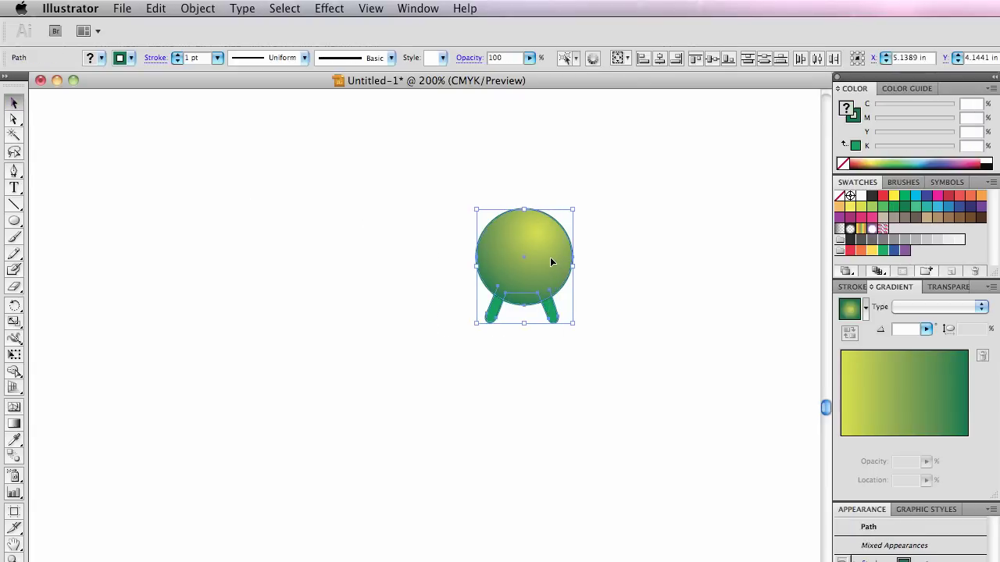
pyautogui.moveTo(551, 262); pyautogui.dragTo(216, 264)
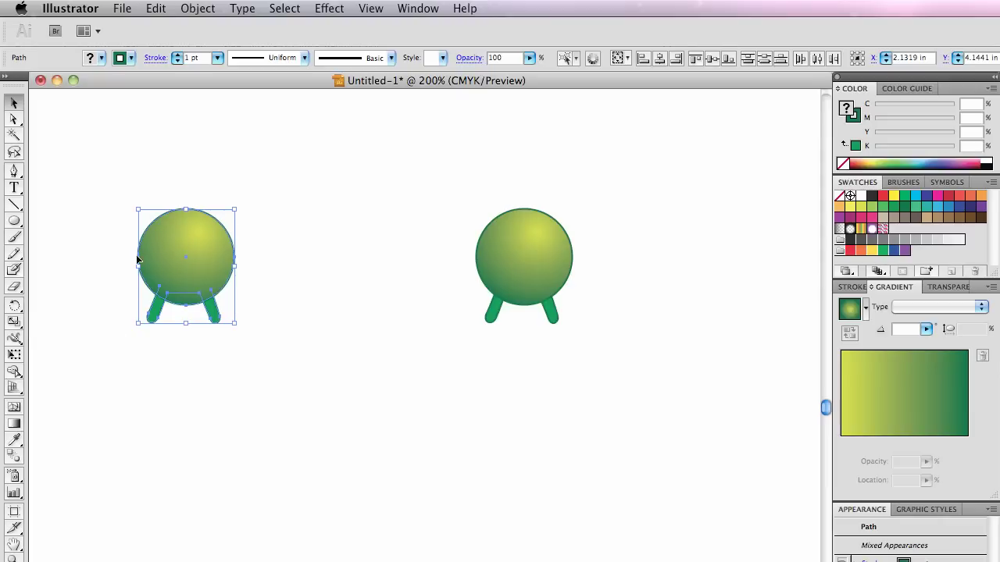
pyautogui.doubleClick(15, 321)
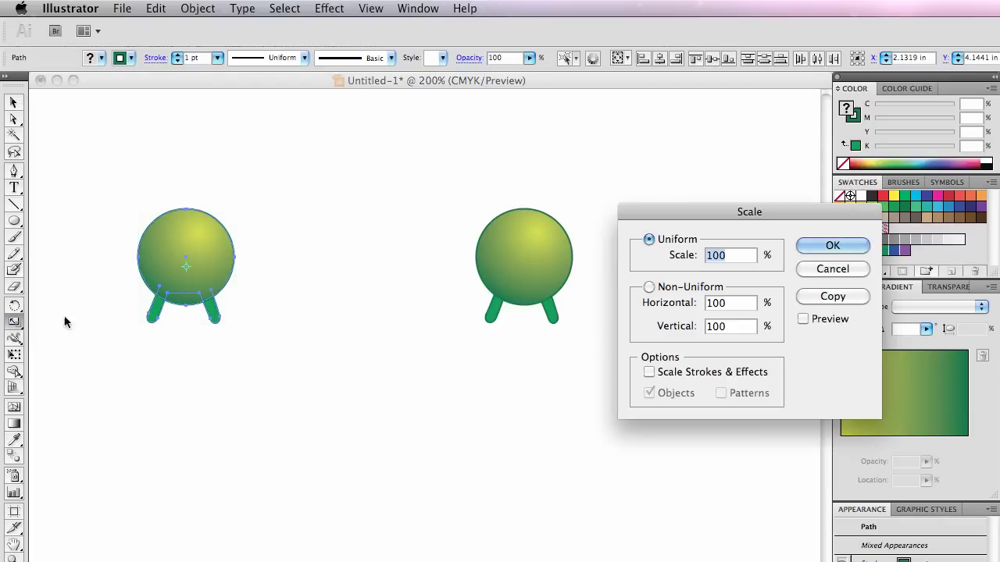
pyautogui.moveTo(685, 211); pyautogui.dragTo(395, 112)
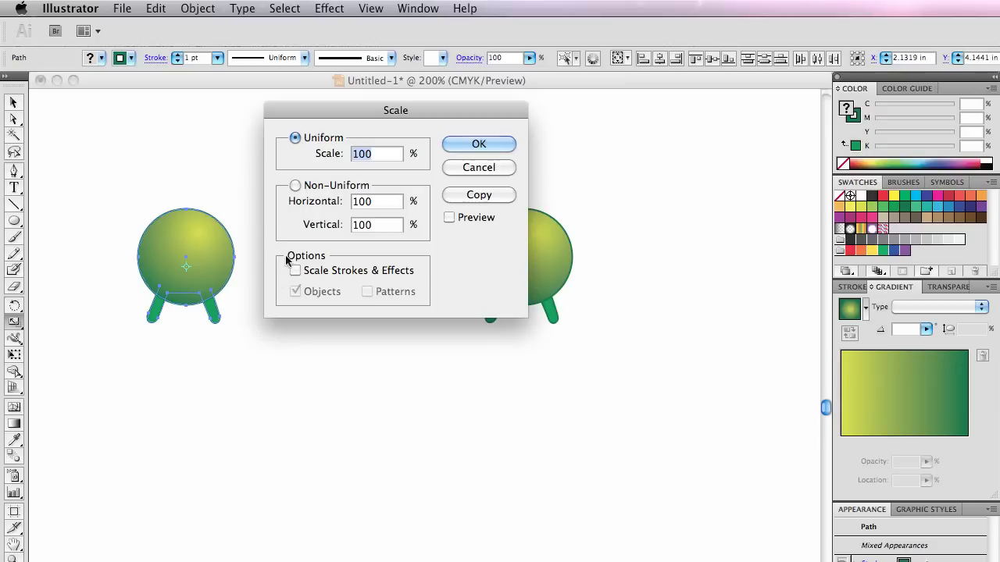
pyautogui.click(485, 168)
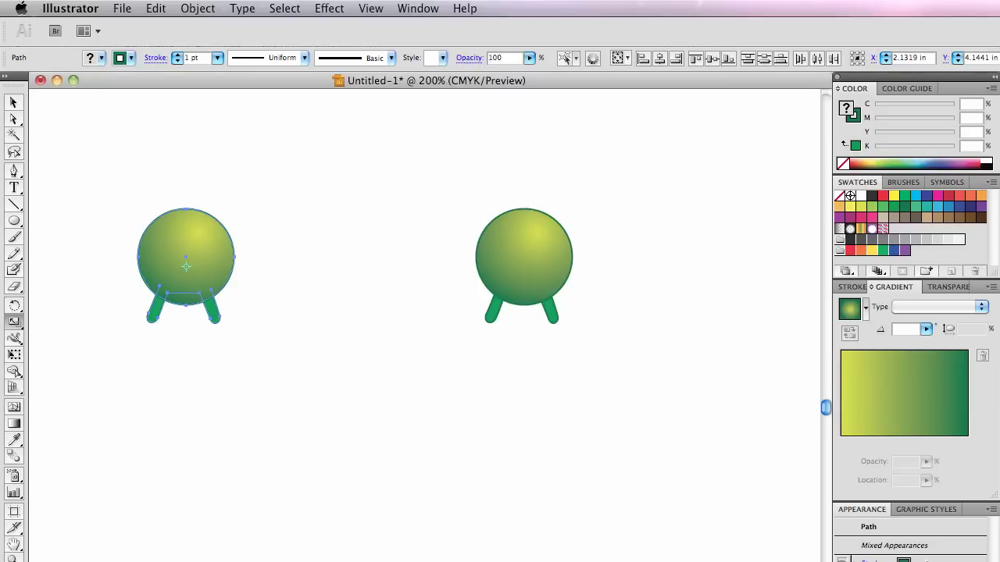
pyautogui.click(13, 102)
pyautogui.moveTo(234, 209); pyautogui.dragTo(171, 275)
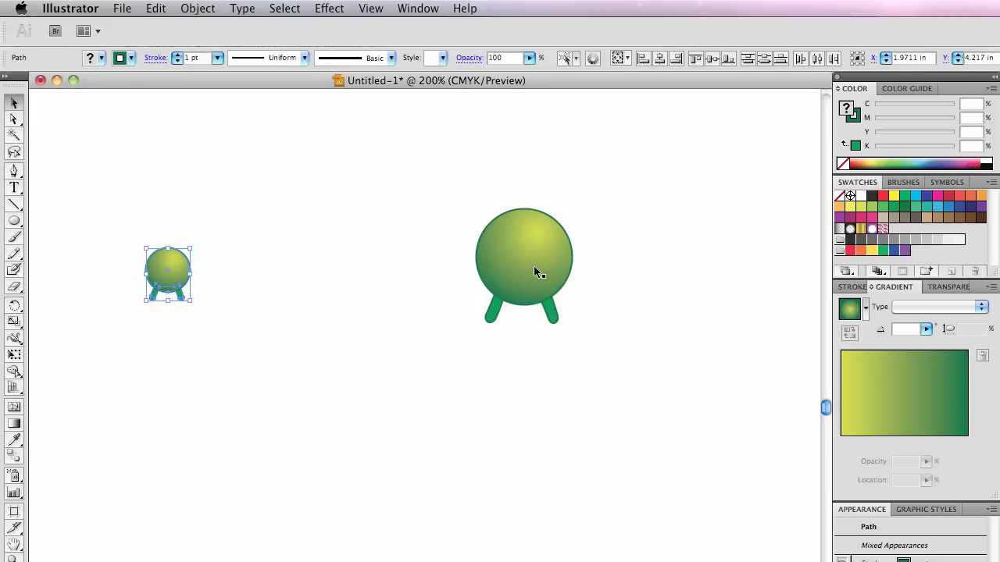
# - Group the small sphere with its legs
pyautogui.click(175, 237)
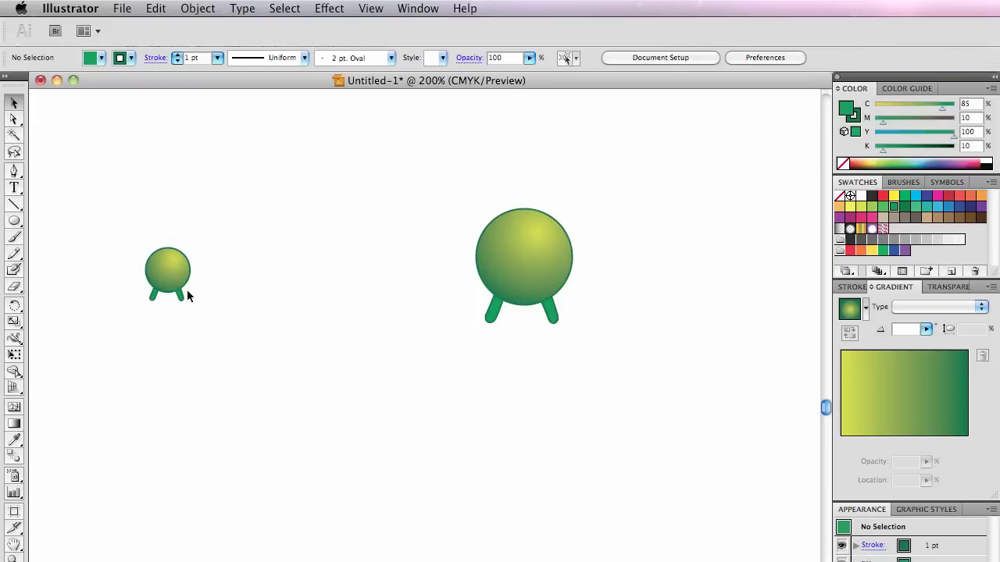
pyautogui.moveTo(128, 239); pyautogui.dragTo(190, 326)
pyautogui.click(198, 8)
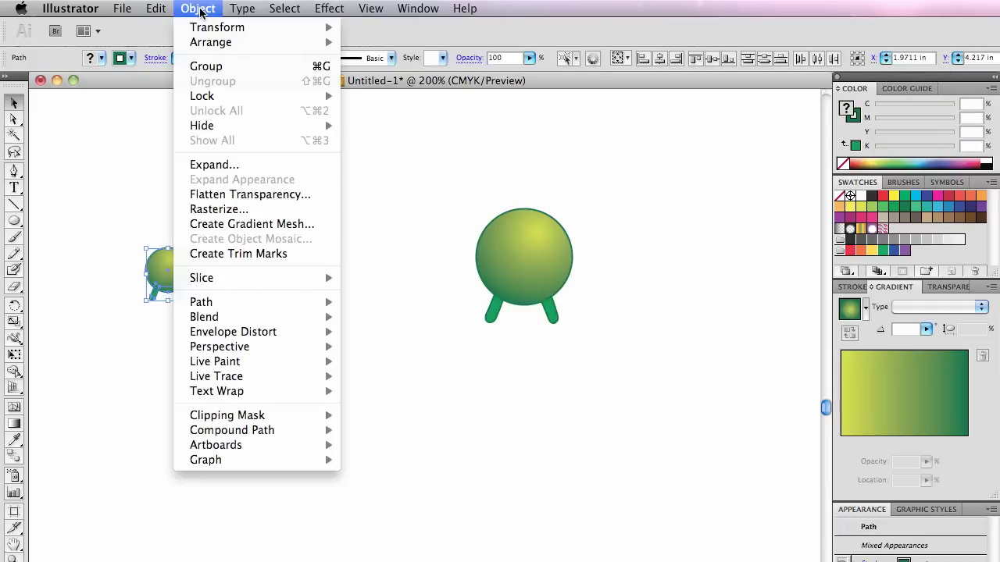
pyautogui.click(205, 66)
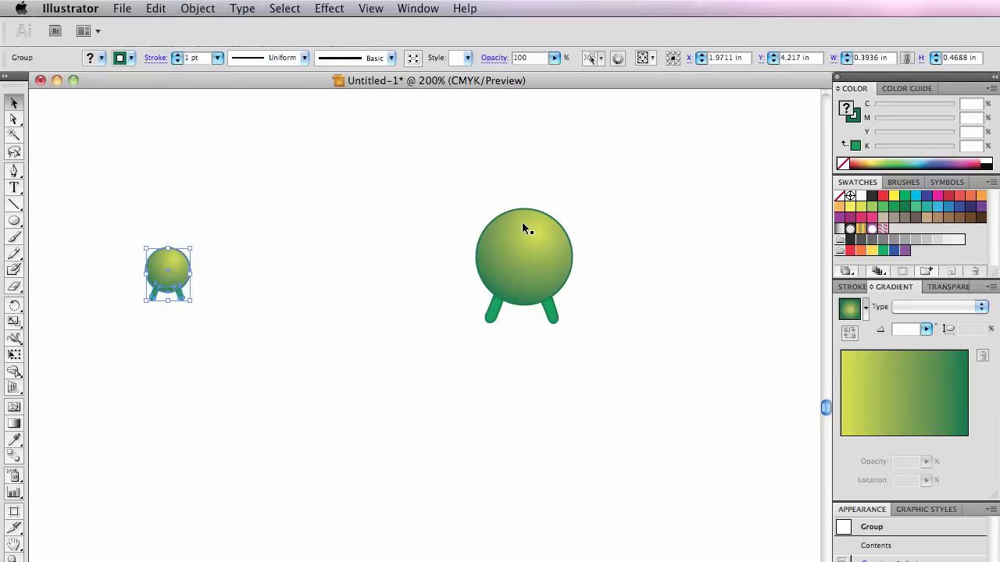
# - Group the large sphere with its legs, select both groups, and switch to the Safari handout
pyautogui.moveTo(482, 205); pyautogui.dragTo(562, 334)
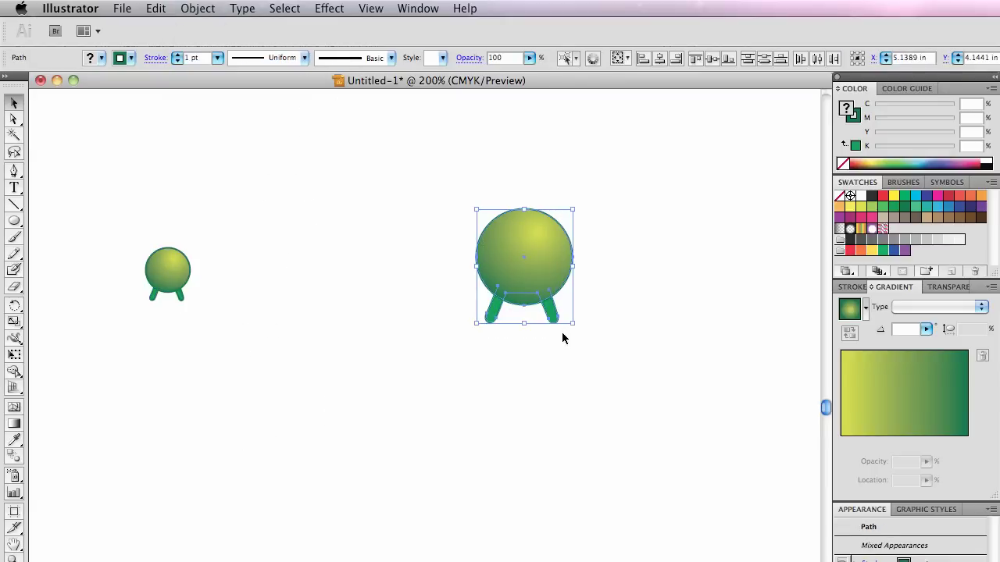
pyautogui.press('super+shift+b')
pyautogui.press('super+g')
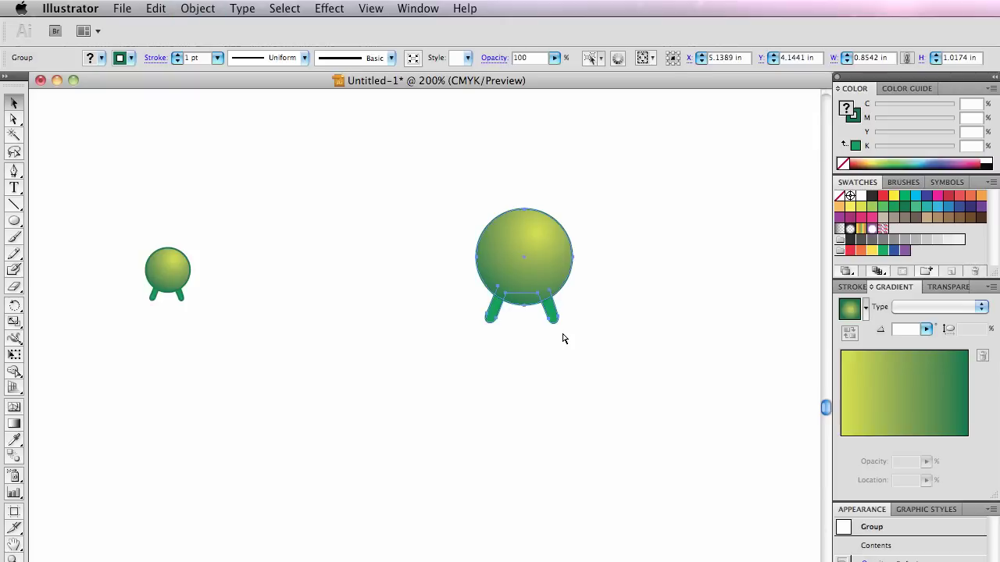
pyautogui.press('super+shift+b')
pyautogui.moveTo(146, 223); pyautogui.dragTo(552, 349)
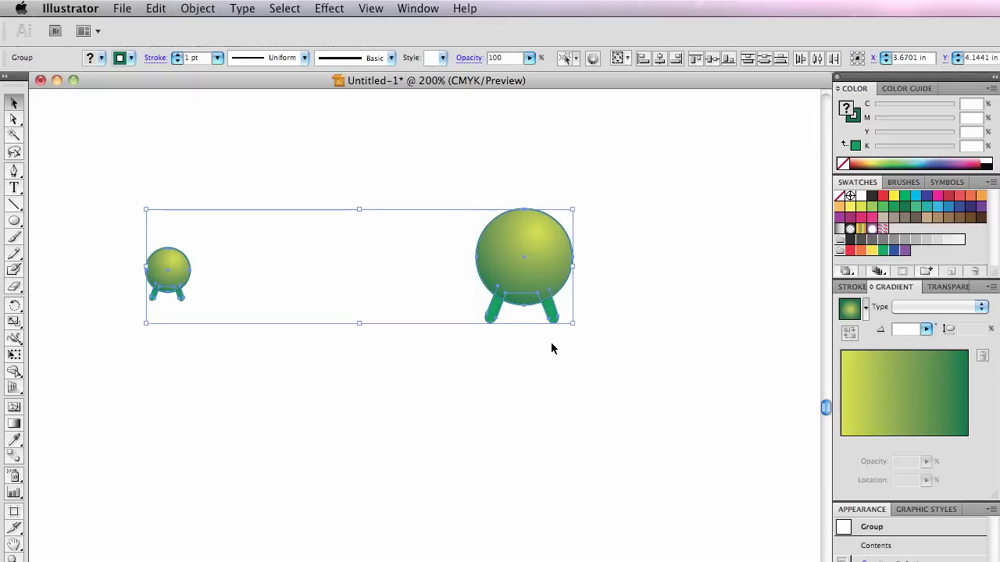
pyautogui.press('super+shift+b')
pyautogui.press('super+Tab')
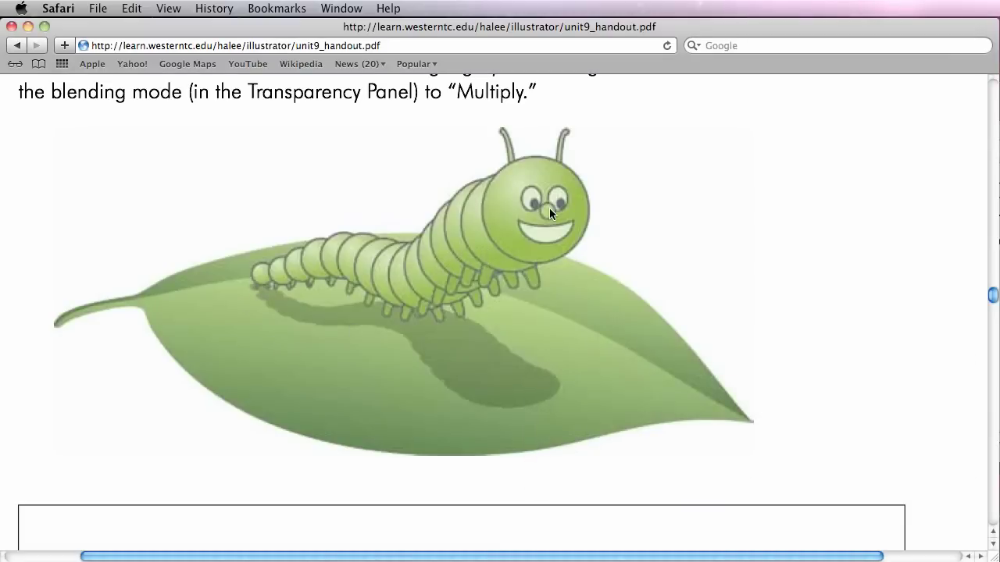
# - Return from the Safari caterpillar reference to the Illustrator document
pyautogui.press('super+Tab')
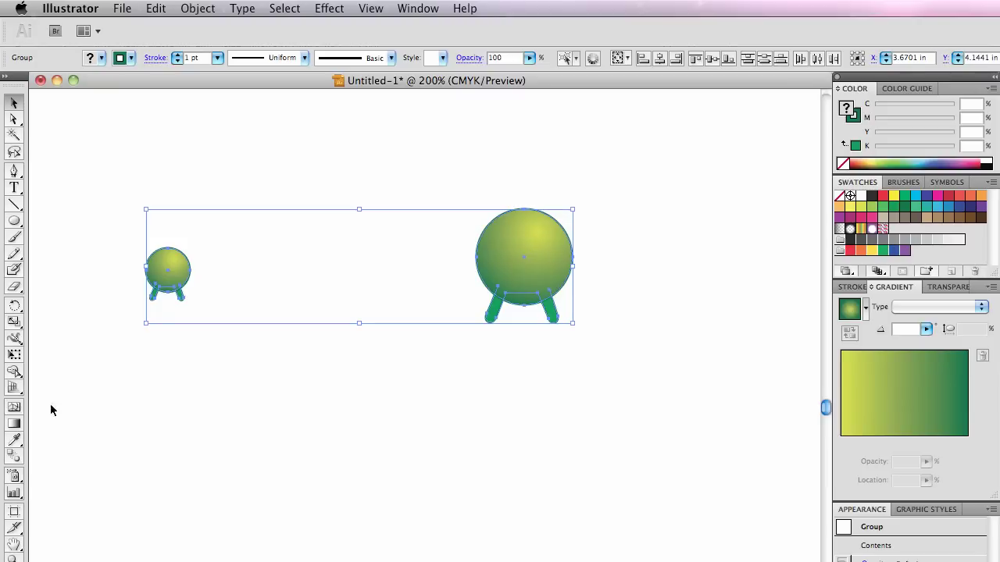
# - Set blend options to 12 specified steps and blend the small and large sphere groups
pyautogui.click(17, 455)
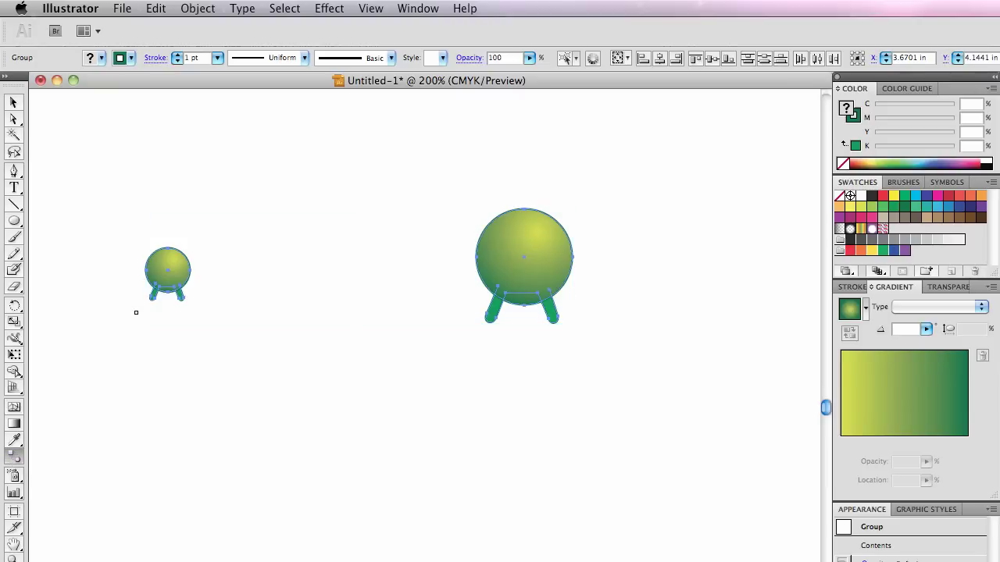
pyautogui.doubleClick(14, 458)
pyautogui.moveTo(618, 249); pyautogui.dragTo(200, 114)
pyautogui.click(332, 140)
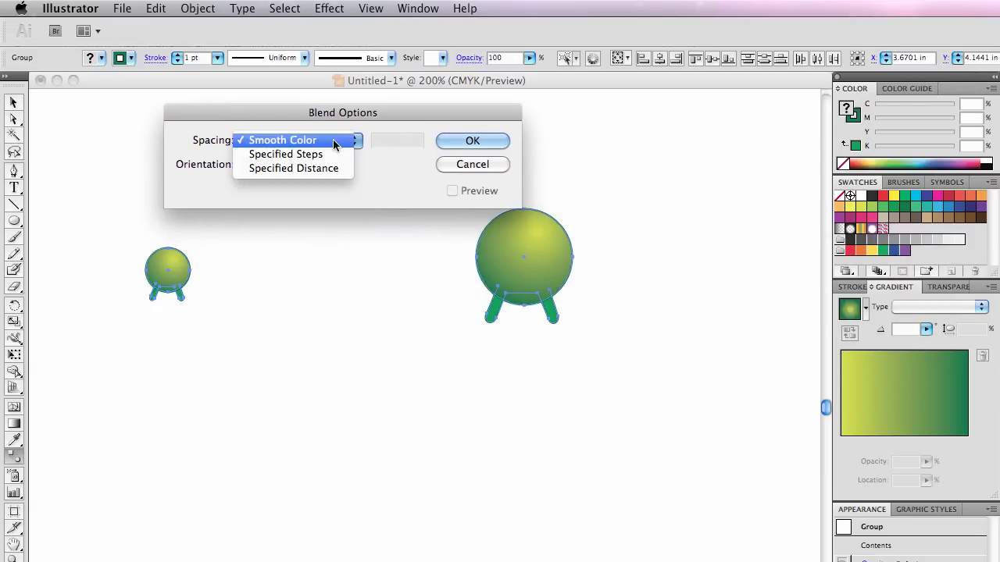
pyautogui.click(332, 154)
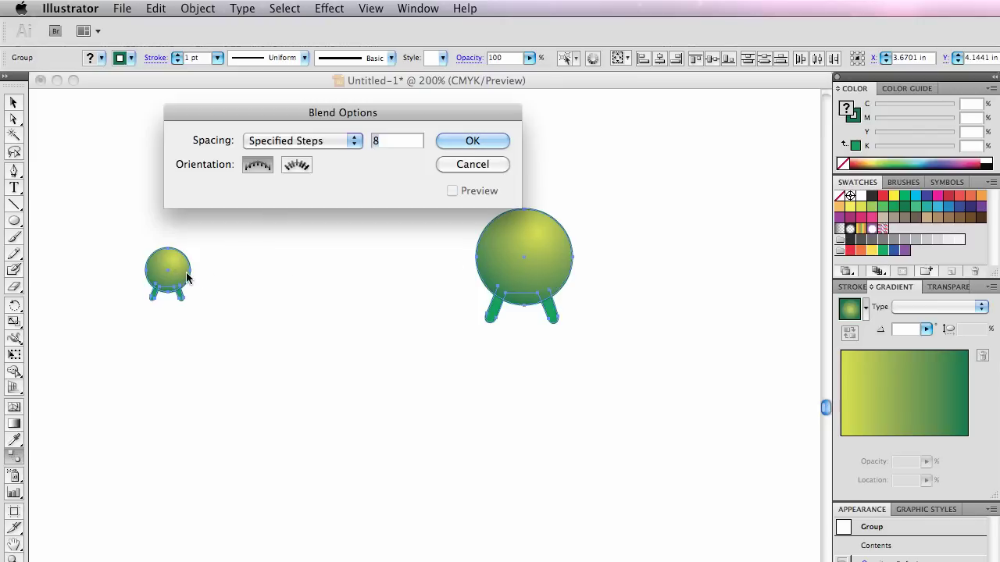
pyautogui.write('12')
pyautogui.press('Tab')
pyautogui.click(450, 141)
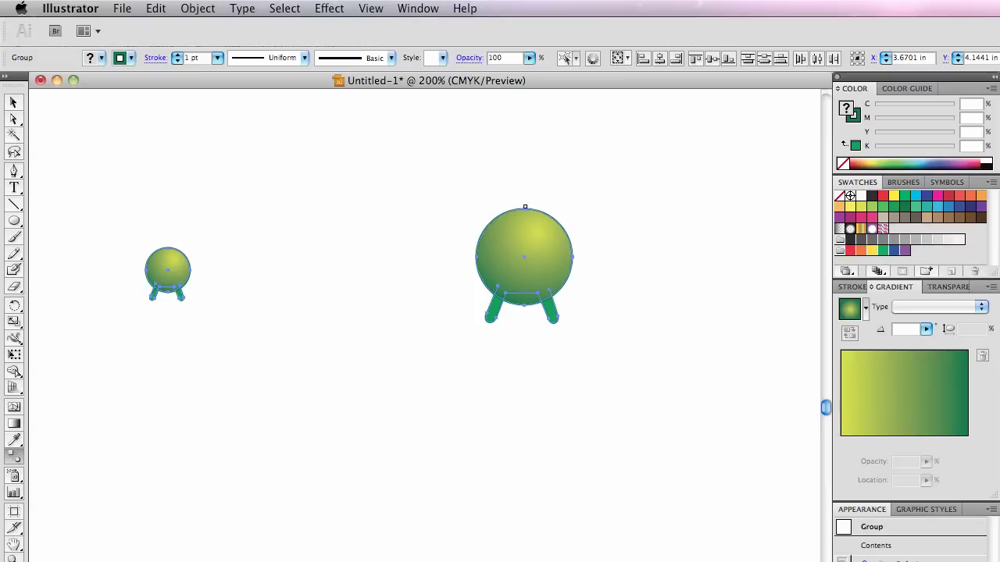
pyautogui.press('super+alt+b')
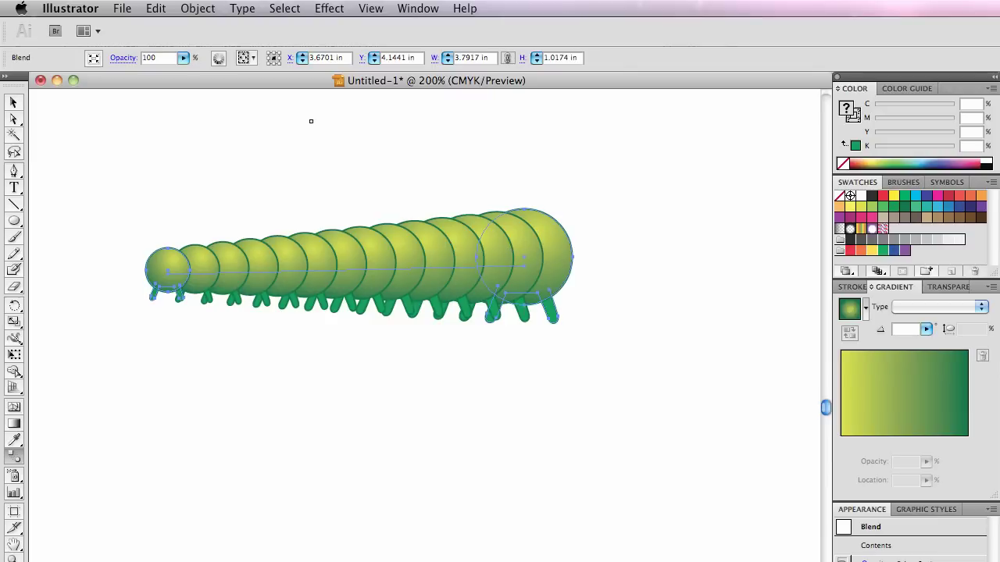
# - Reverse the blend front to back so the large head sits on top, then switch to Safari
pyautogui.click(209, 11)
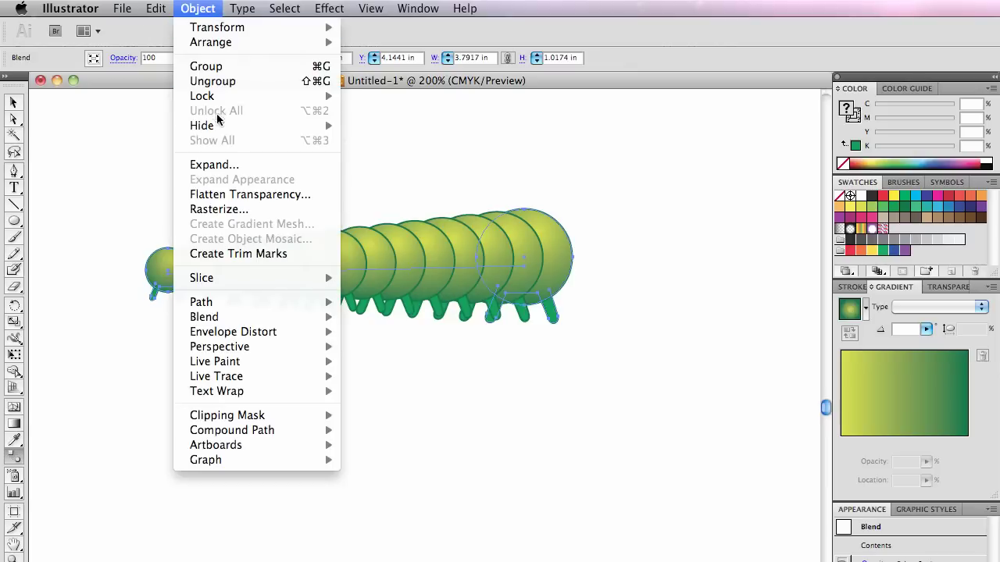
pyautogui.moveTo(255, 319)
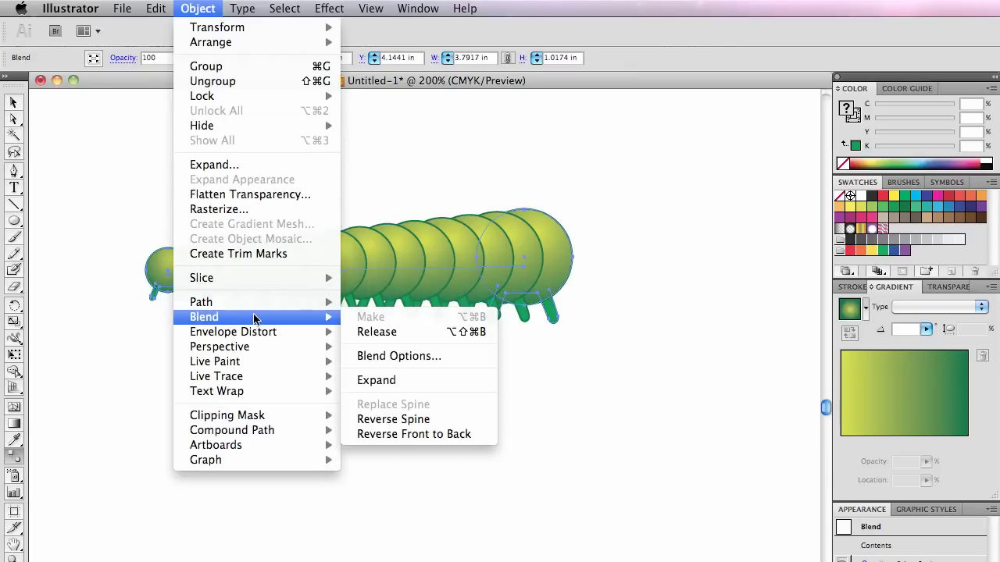
pyautogui.click(409, 433)
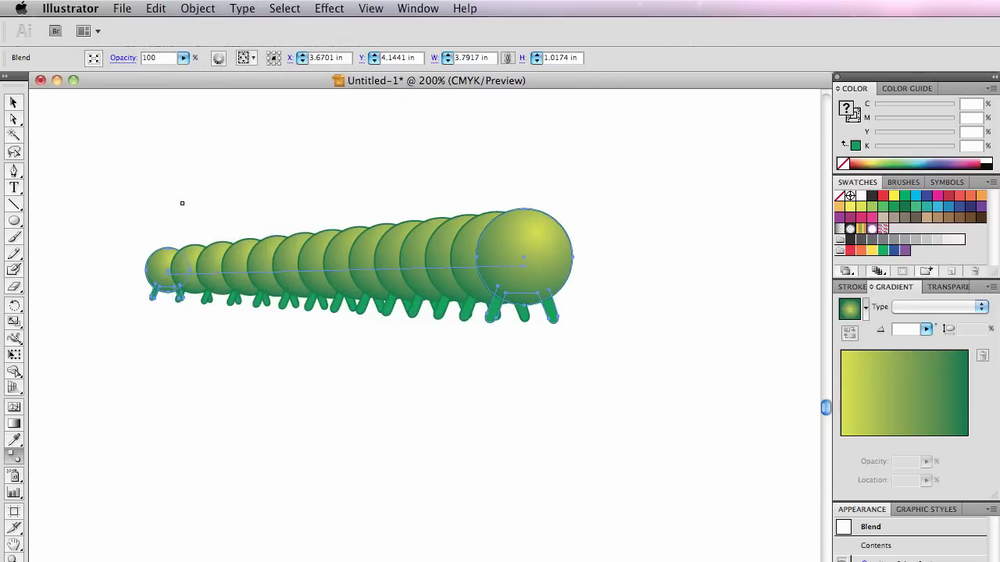
pyautogui.press('super+Tab')
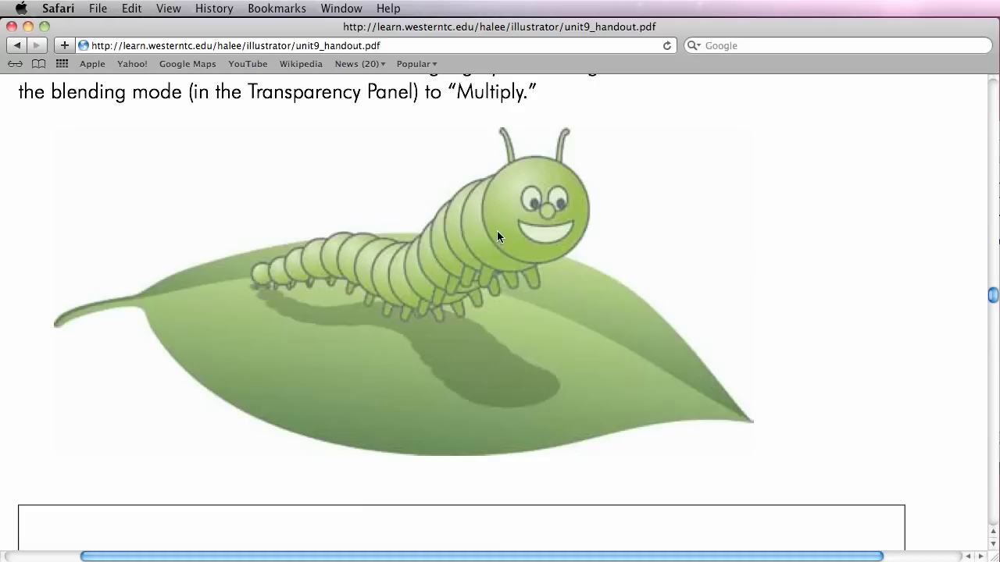
# - Draw a four-point curved Pen path below the caterpillar with a deep dip in the middle
pyautogui.press('super+Tab')
pyautogui.click(13, 174)
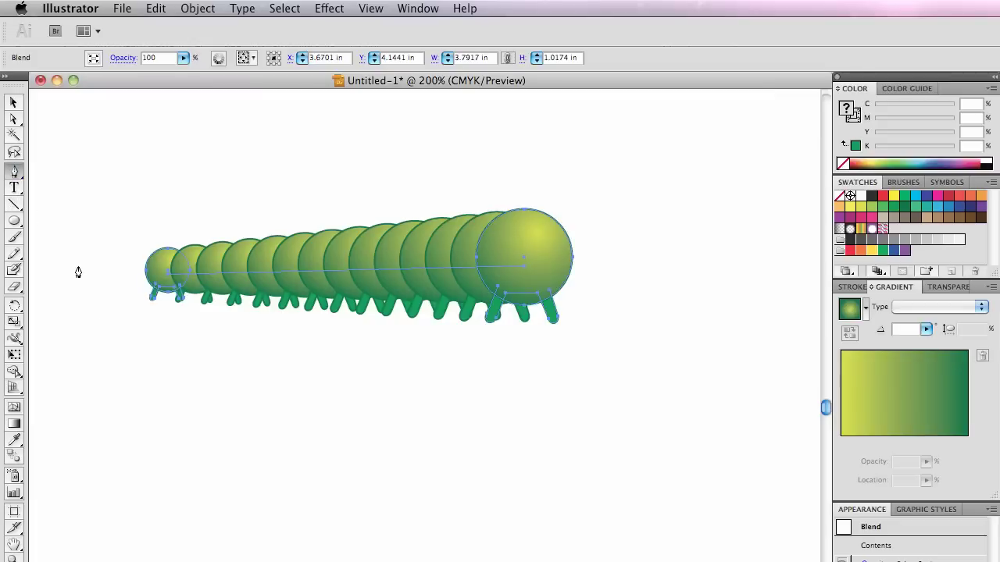
pyautogui.moveTo(153, 378); pyautogui.dragTo(163, 381)
pyautogui.moveTo(232, 363); pyautogui.dragTo(251, 370)
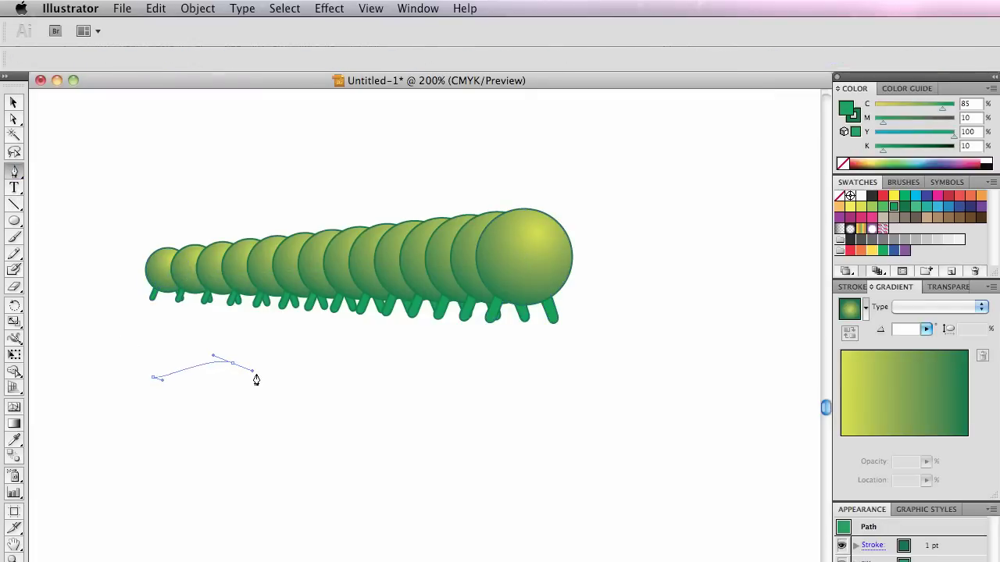
pyautogui.moveTo(313, 414); pyautogui.dragTo(338, 413)
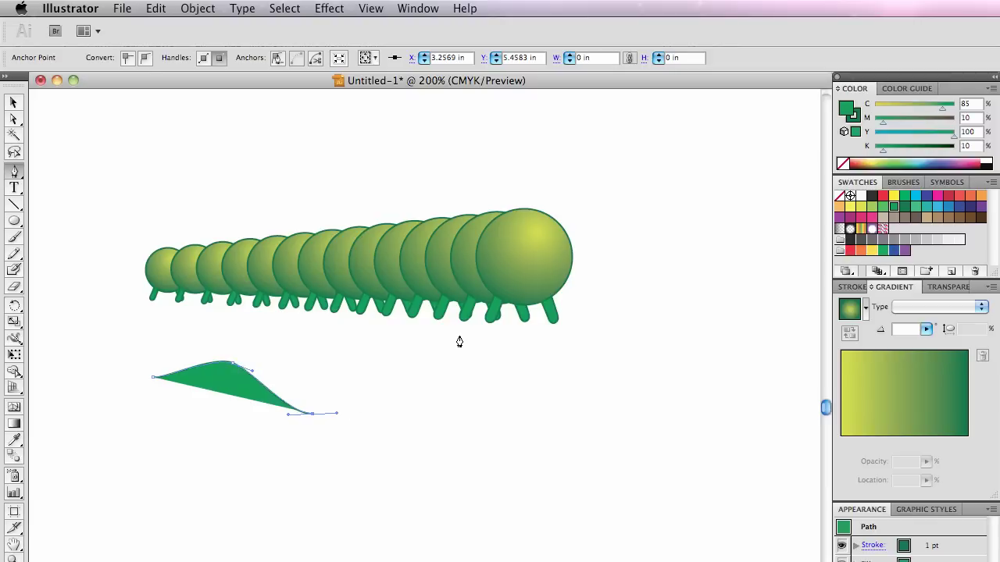
pyautogui.moveTo(459, 335); pyautogui.dragTo(513, 347)
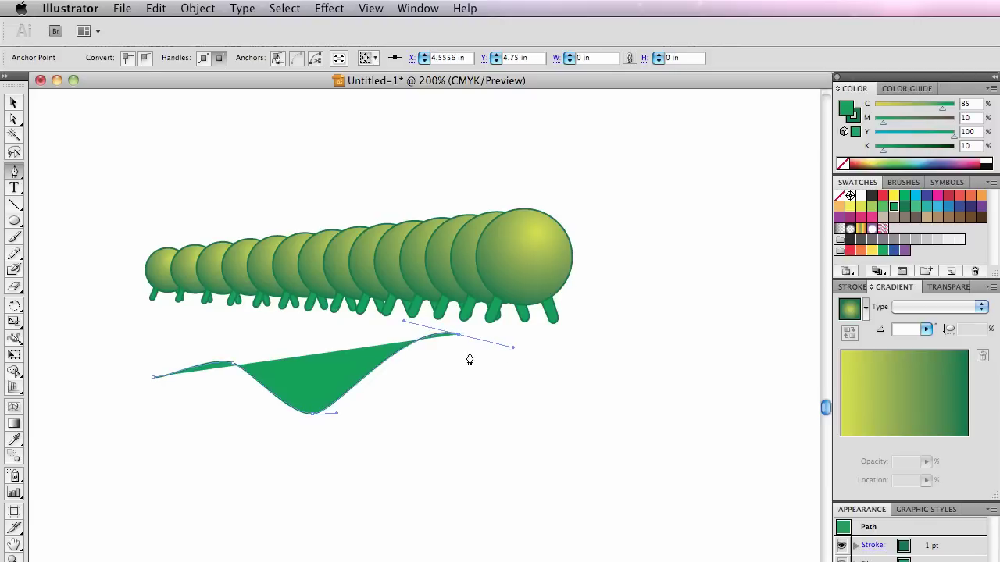
# - Adjust the path's handles for a smooth, symmetric dip, then nudge the path slightly right
pyautogui.click(14, 118)
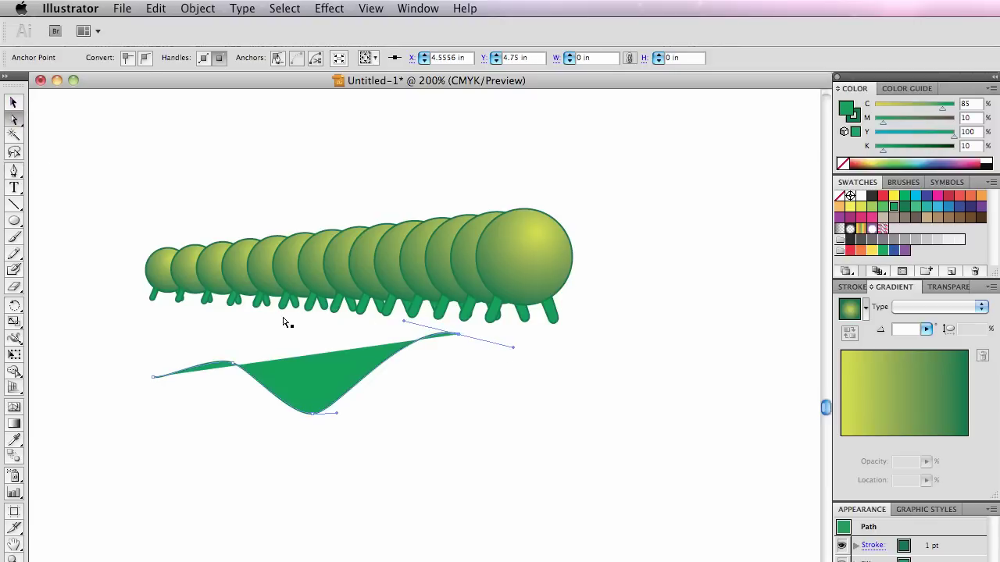
pyautogui.moveTo(338, 414); pyautogui.dragTo(378, 408)
pyautogui.moveTo(312, 414); pyautogui.dragTo(263, 418)
pyautogui.click(235, 364)
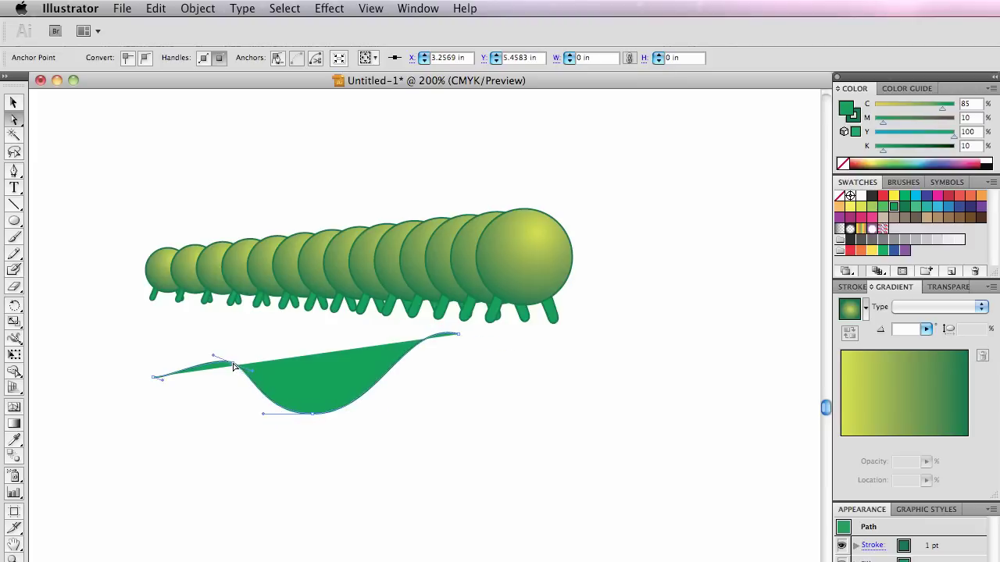
pyautogui.moveTo(215, 356); pyautogui.dragTo(198, 355)
pyautogui.moveTo(253, 375); pyautogui.dragTo(271, 368)
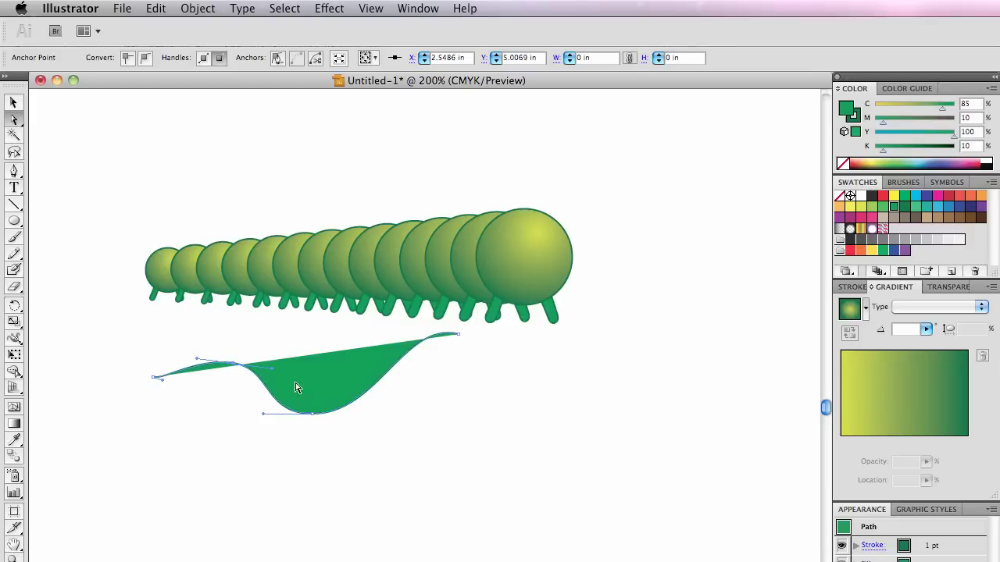
pyautogui.moveTo(324, 392); pyautogui.dragTo(344, 387)
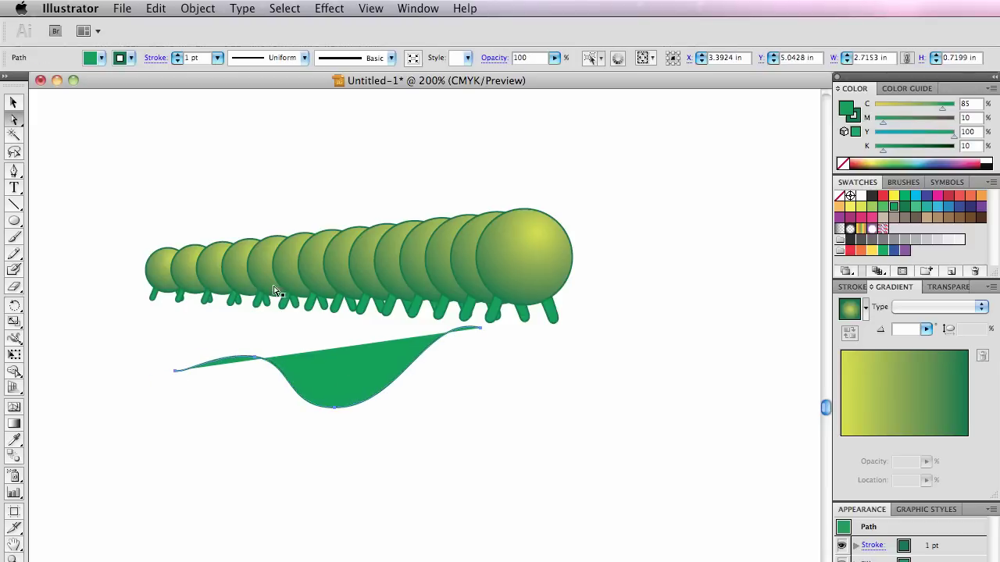
# - Select the caterpillar blend with the curved path and replace the blend's spine with that path
pyautogui.click(13, 103)
pyautogui.moveTo(275, 186); pyautogui.dragTo(381, 296)
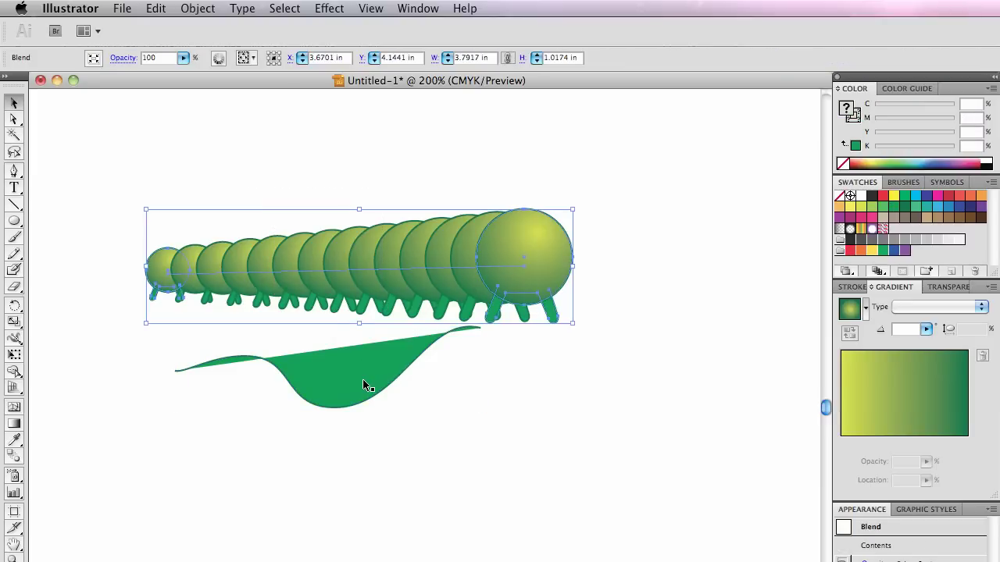
pyautogui.moveTo(296, 182); pyautogui.dragTo(376, 428)
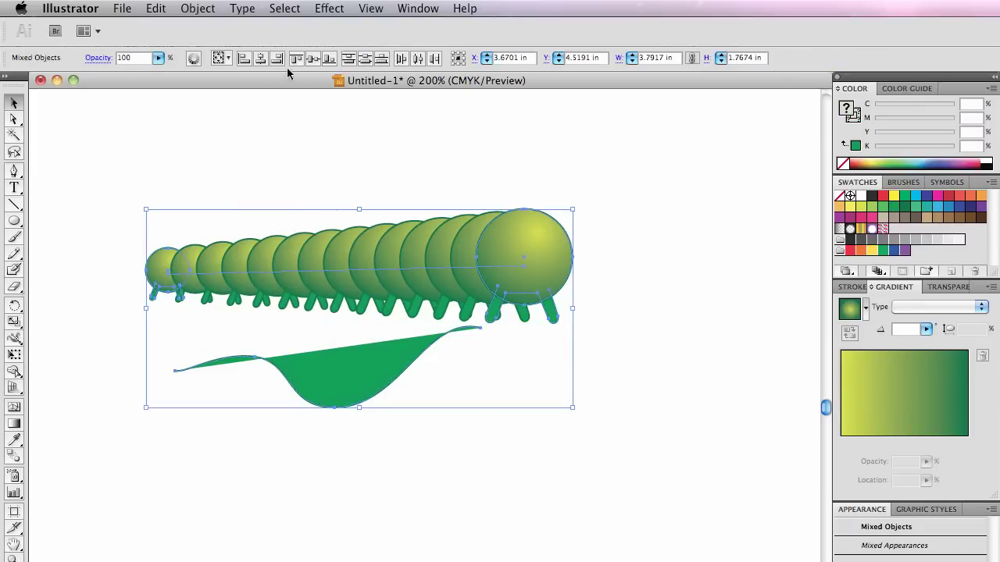
pyautogui.click(192, 10)
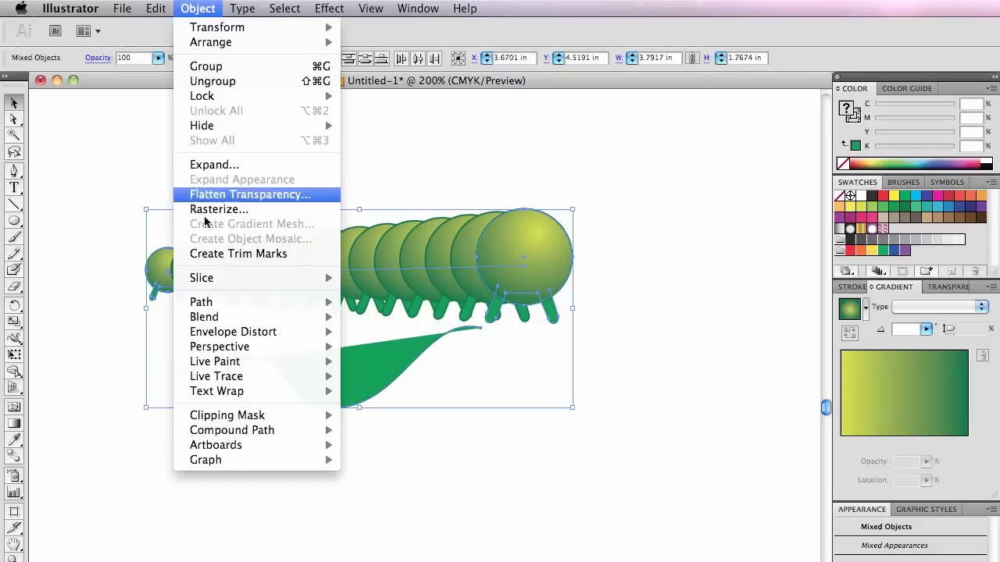
pyautogui.moveTo(219, 317)
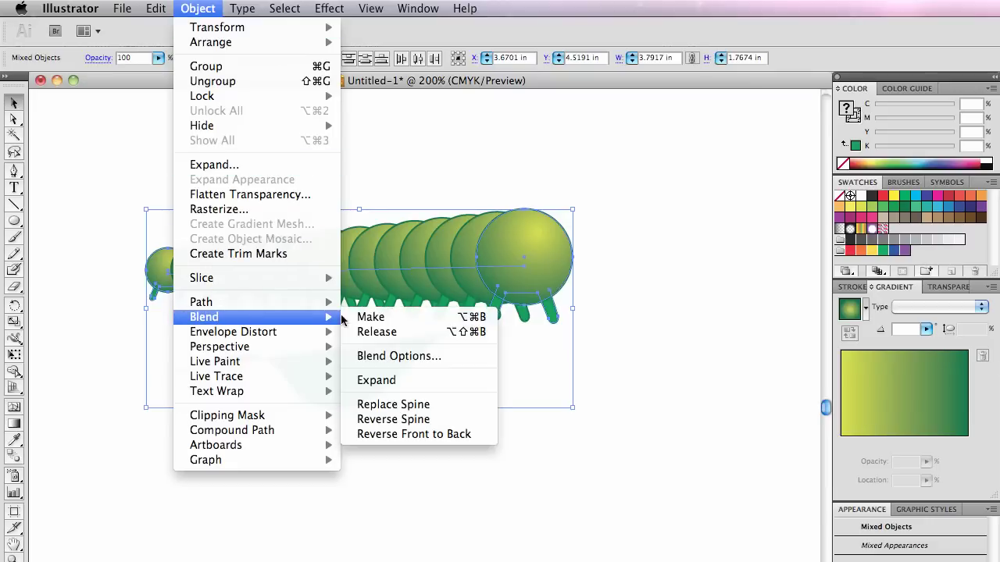
pyautogui.click(439, 406)
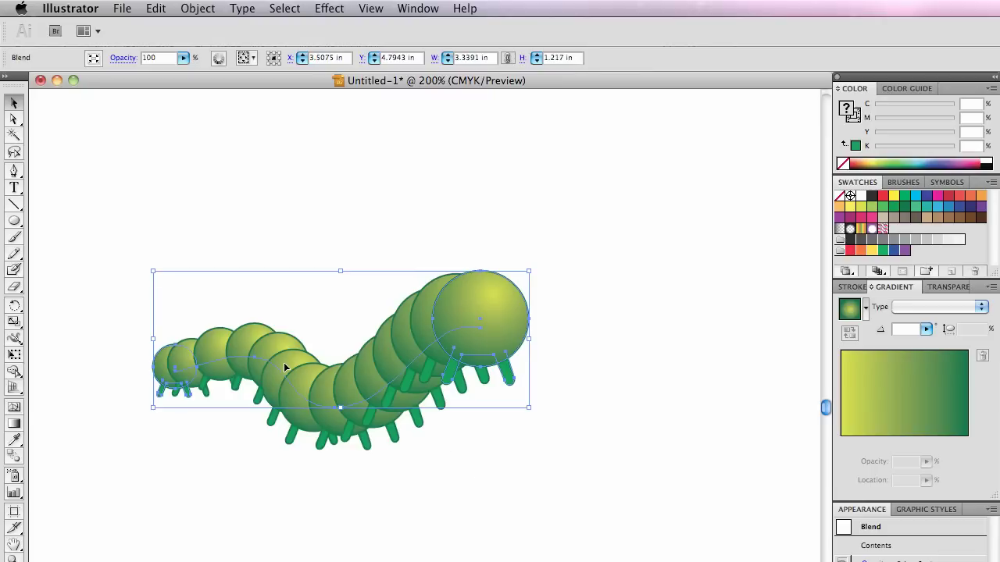
# - Move the caterpillar up and right, deselect it, and switch to the Safari handout
pyautogui.moveTo(330, 398); pyautogui.dragTo(374, 292)
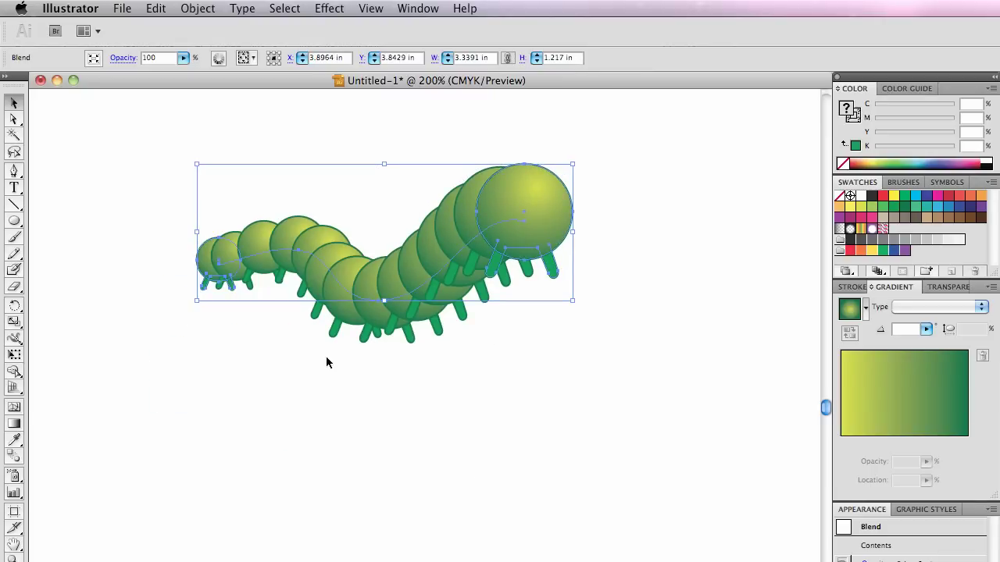
pyautogui.click(266, 326)
pyautogui.press('super+Tab')
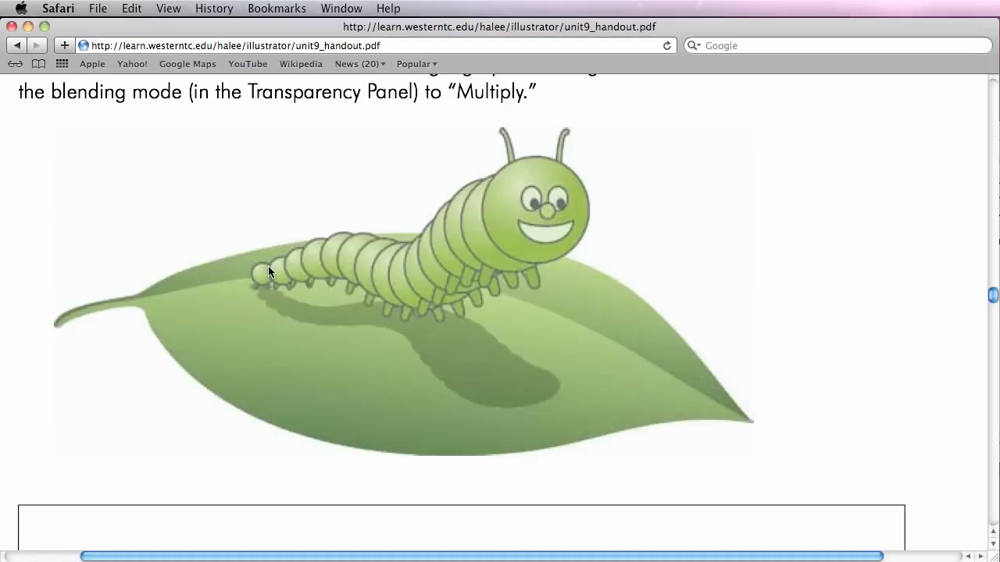
# - Inside the isolated caterpillar blend, scale down the tail circle and its legs
pyautogui.press('super+Tab')
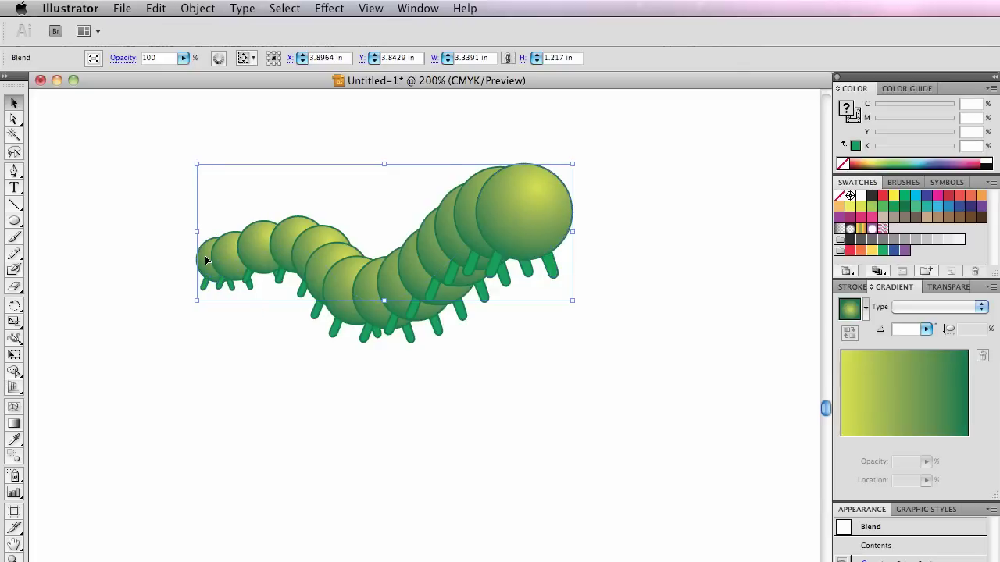
pyautogui.doubleClick(206, 261)
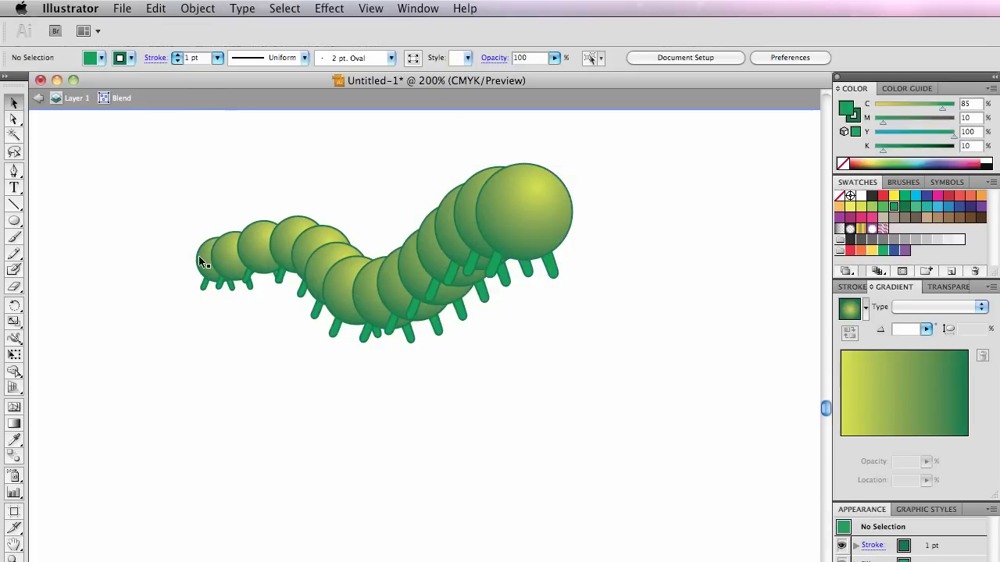
pyautogui.click(200, 263)
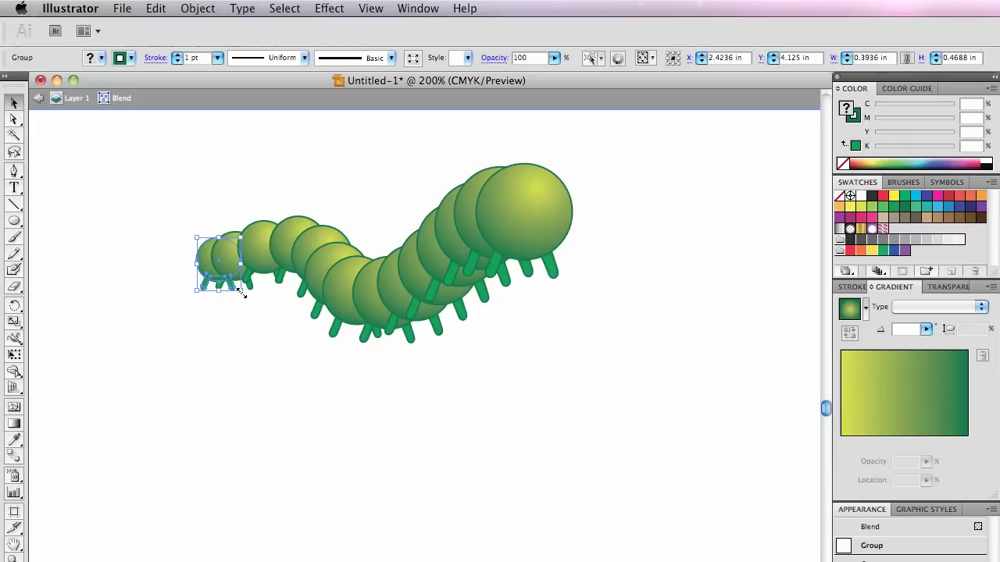
pyautogui.moveTo(242, 290); pyautogui.dragTo(228, 282)
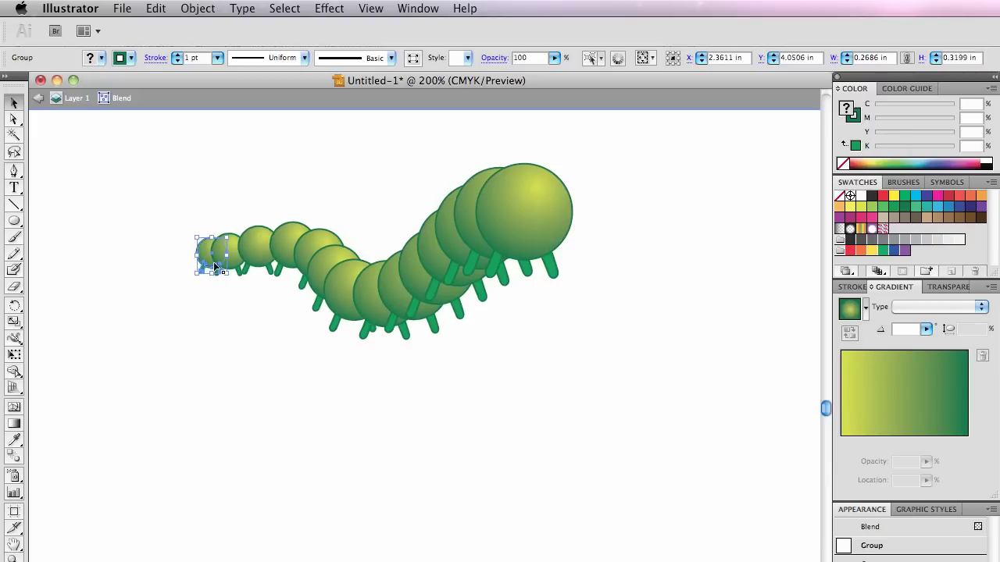
pyautogui.click(196, 211)
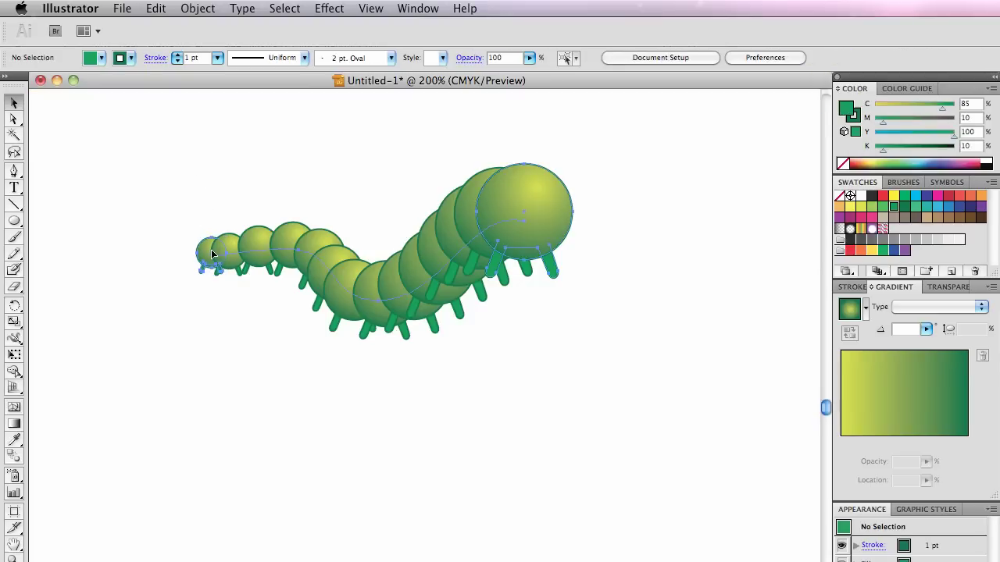
# - Drag the spine's tail anchor right with Direct Selection to reshape the spine, then deselect
pyautogui.click(211, 250)
pyautogui.click(205, 366)
pyautogui.click(210, 256)
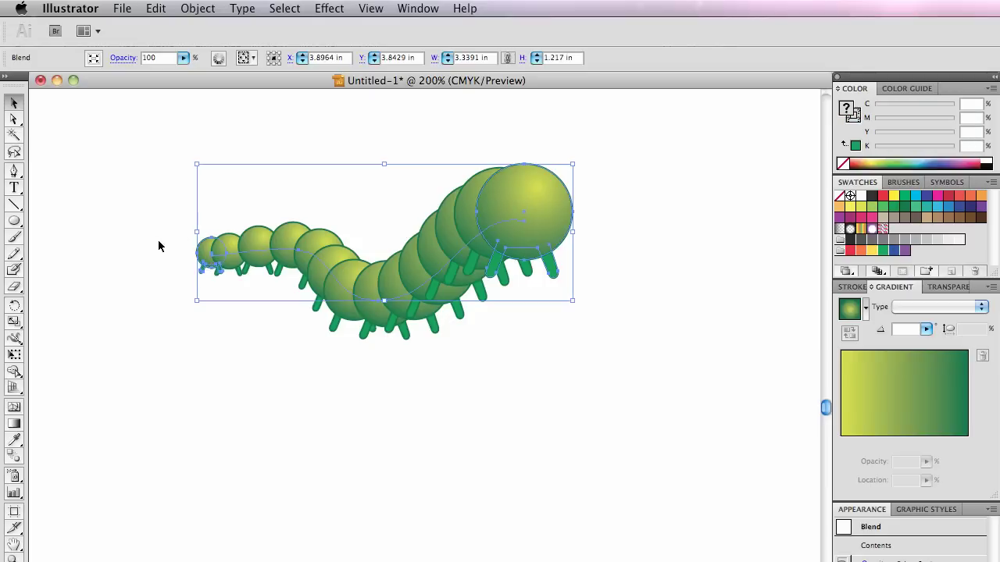
pyautogui.click(14, 119)
pyautogui.click(213, 258)
pyautogui.moveTo(214, 260); pyautogui.dragTo(230, 258)
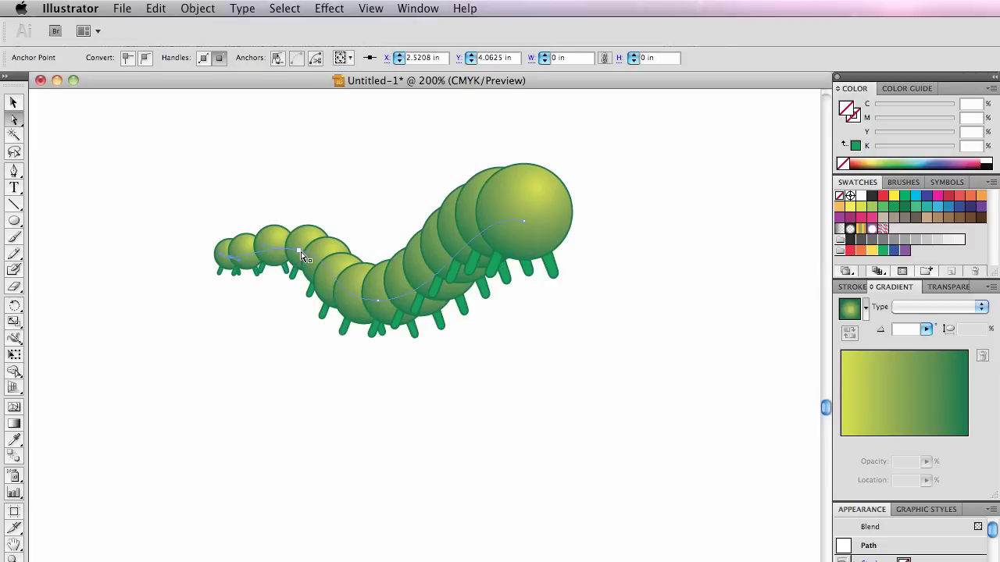
pyautogui.click(306, 252)
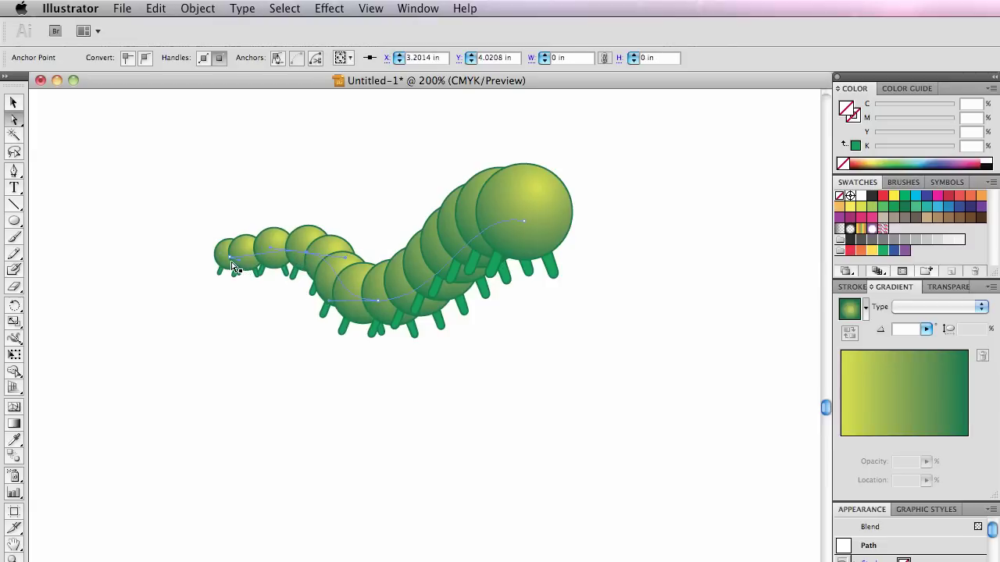
pyautogui.click(414, 389)
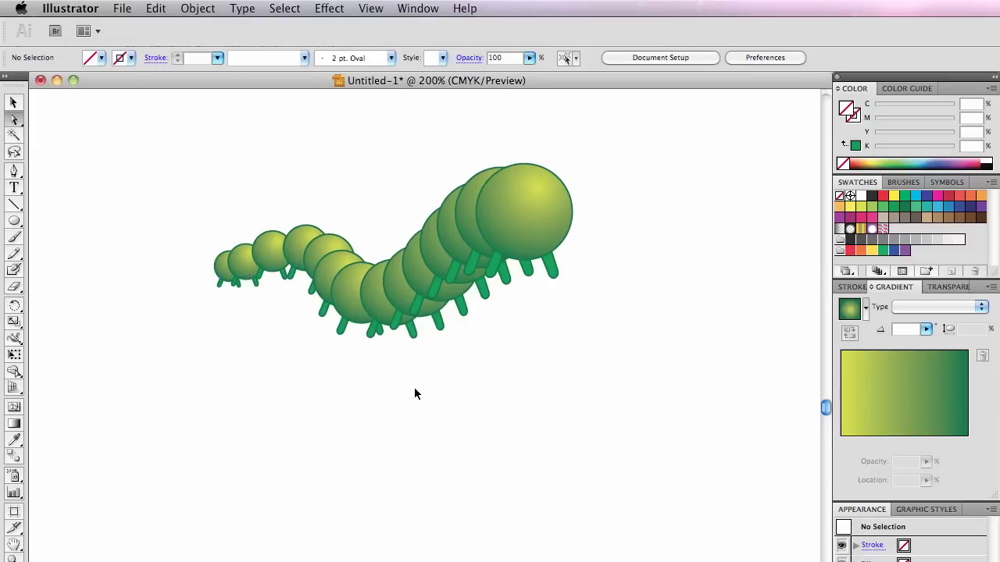
# - After checking the handout, draw a flat ellipse beneath the caterpillar's tail and fill it with 20% grey
pyautogui.press('super+Tab')
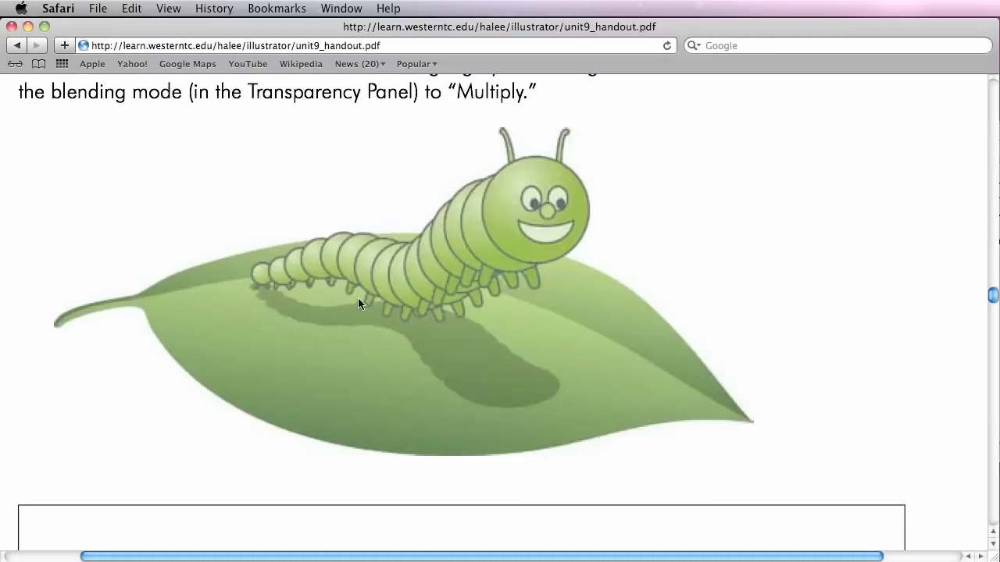
pyautogui.press('super+Tab')
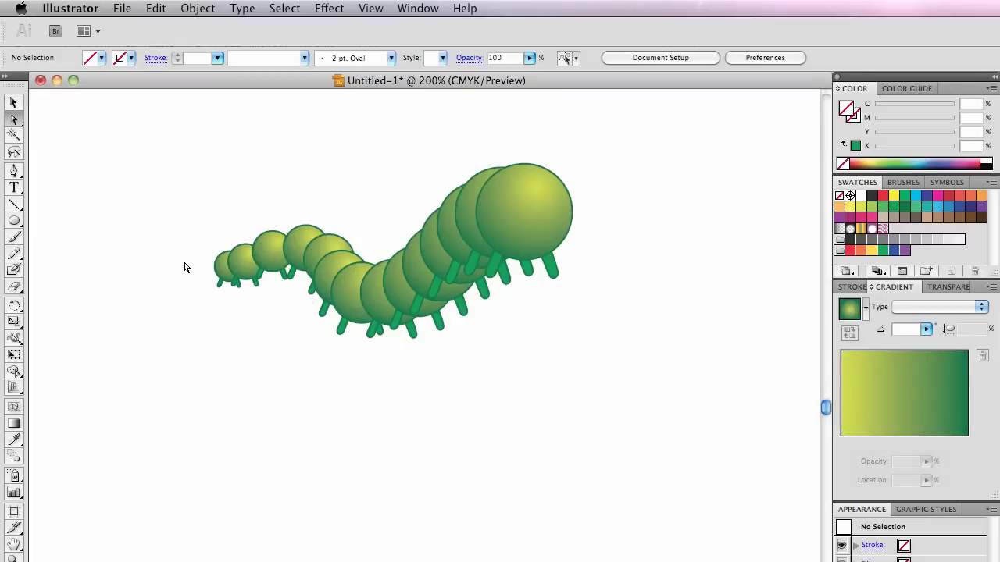
pyautogui.click(15, 222)
pyautogui.moveTo(214, 282); pyautogui.dragTo(246, 293)
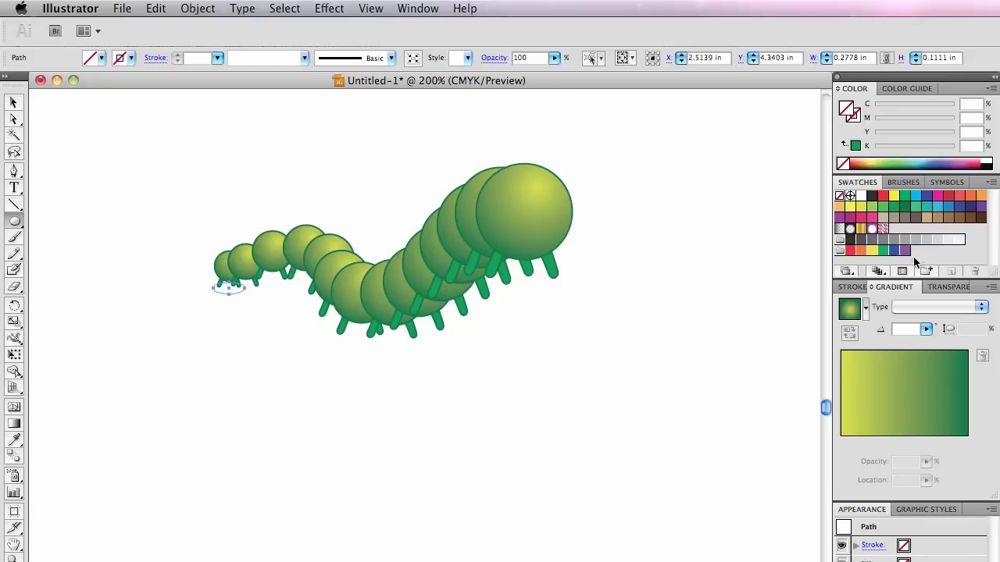
pyautogui.click(935, 241)
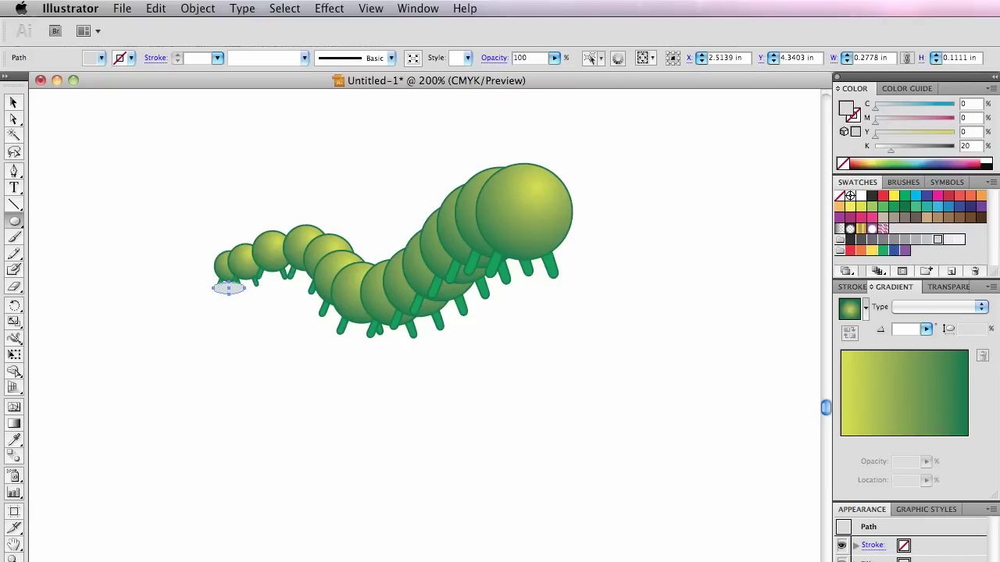
# - Alt-drag a larger copy of the grey ellipse below the caterpillar's middle and select both ellipses
pyautogui.click(14, 104)
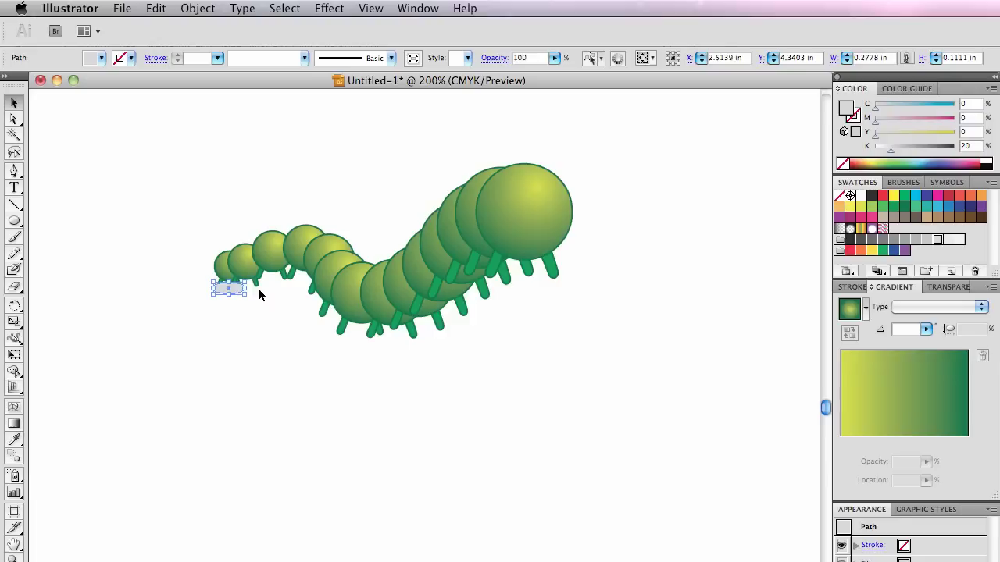
pyautogui.moveTo(231, 287); pyautogui.dragTo(518, 365)
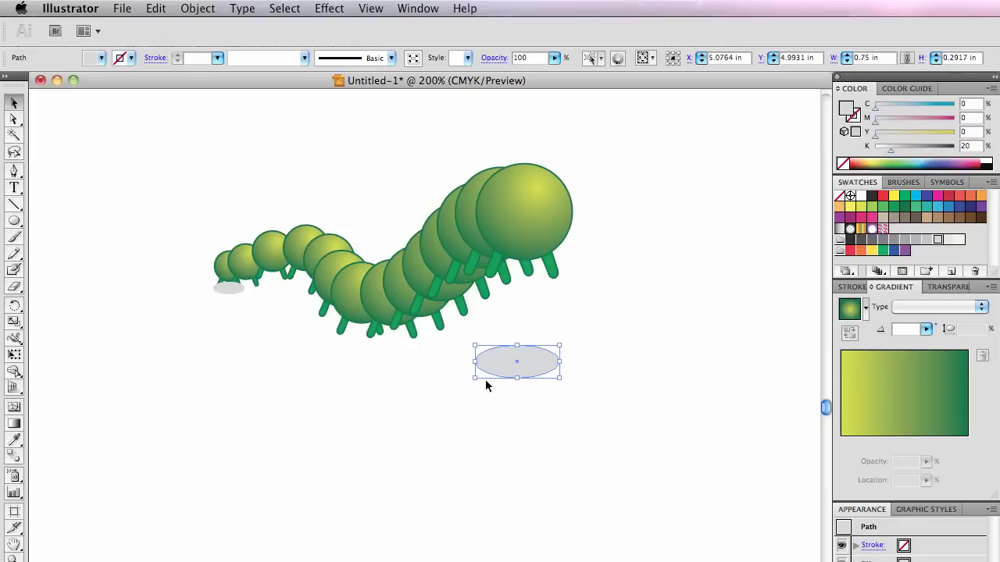
pyautogui.keyDown('shift'); pyautogui.click(233, 289); pyautogui.keyUp('shift')
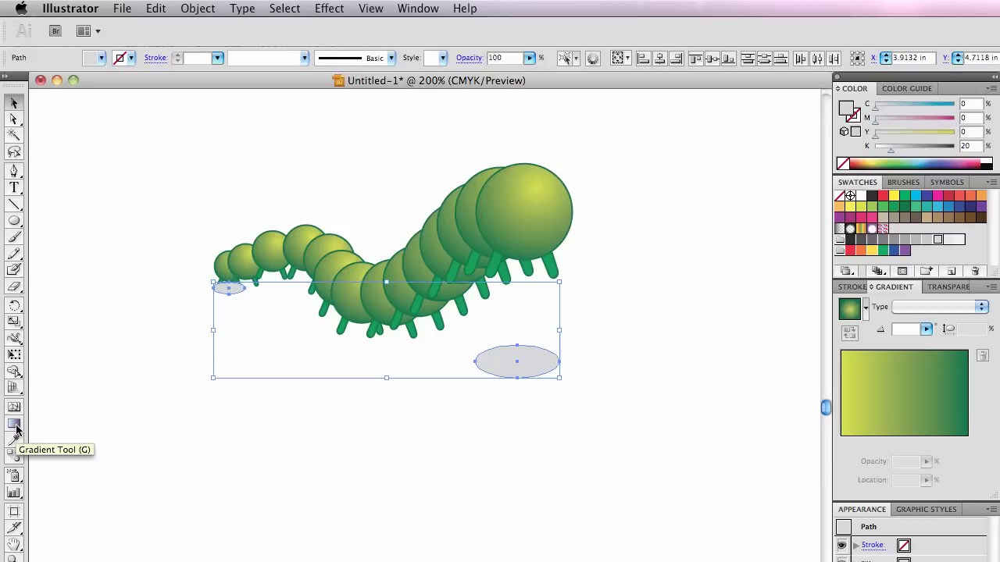
# - Set the Blend tool to 12 specified steps and make a blend between the two grey ellipses
pyautogui.doubleClick(15, 460)
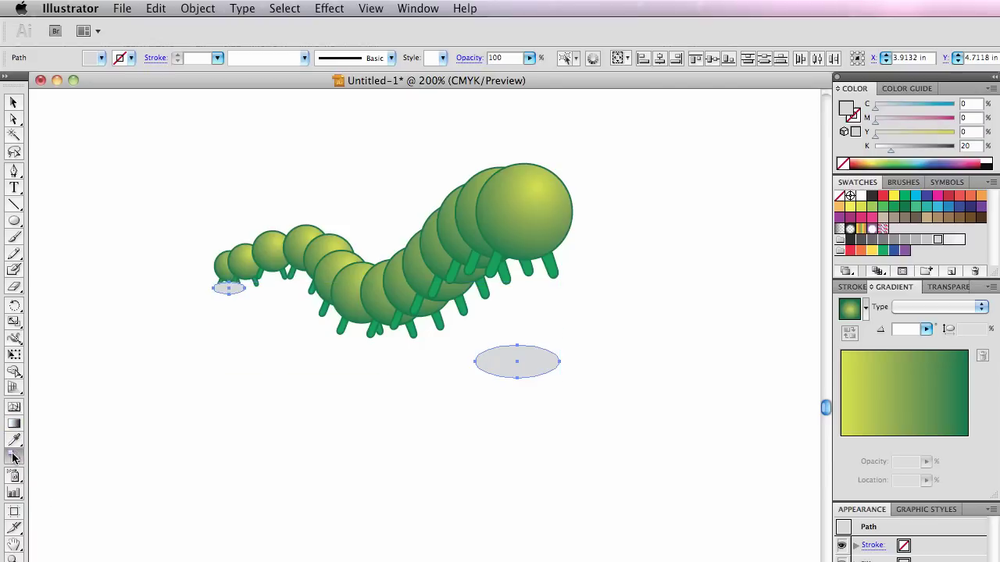
pyautogui.moveTo(734, 250); pyautogui.dragTo(349, 134)
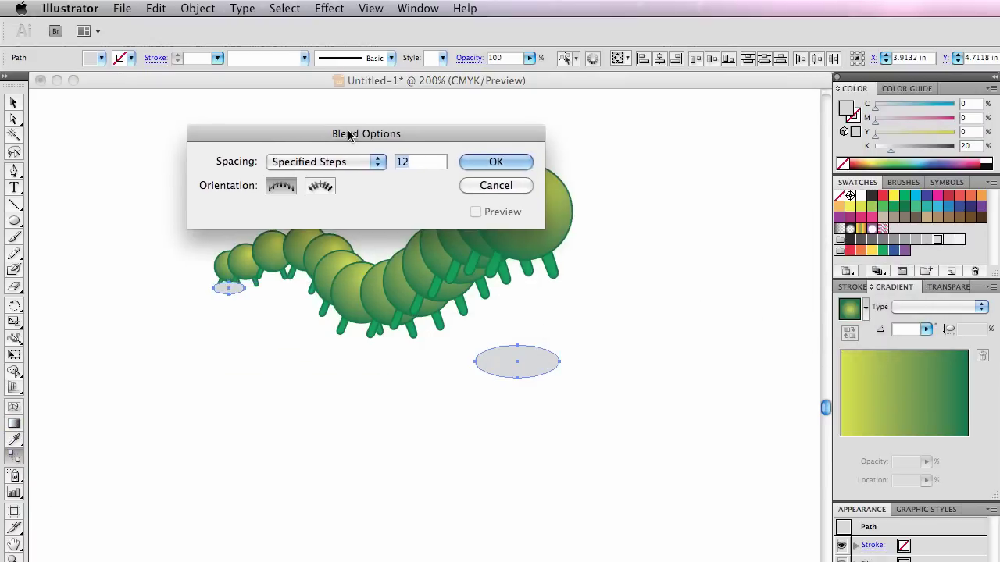
pyautogui.click(500, 162)
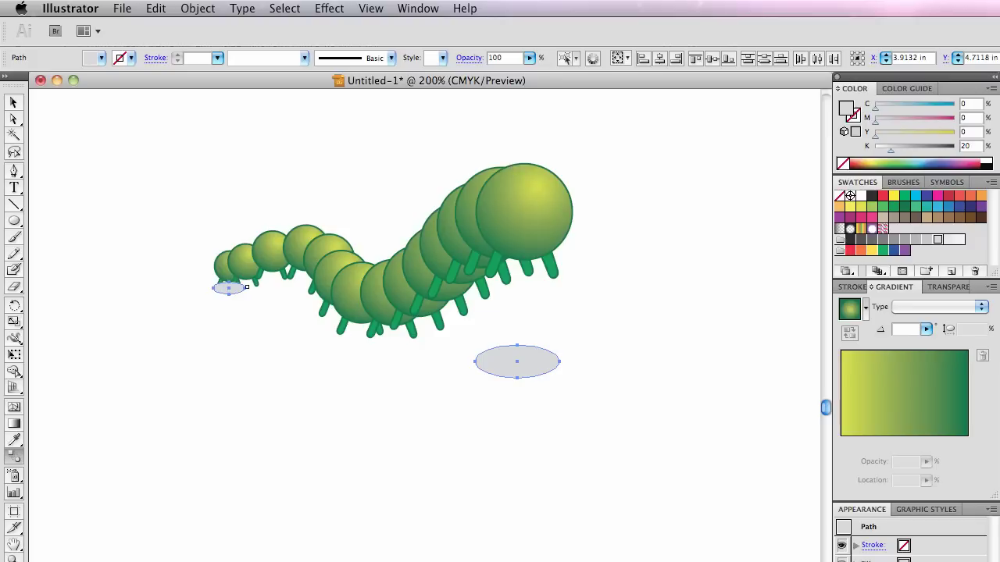
pyautogui.click(197, 9)
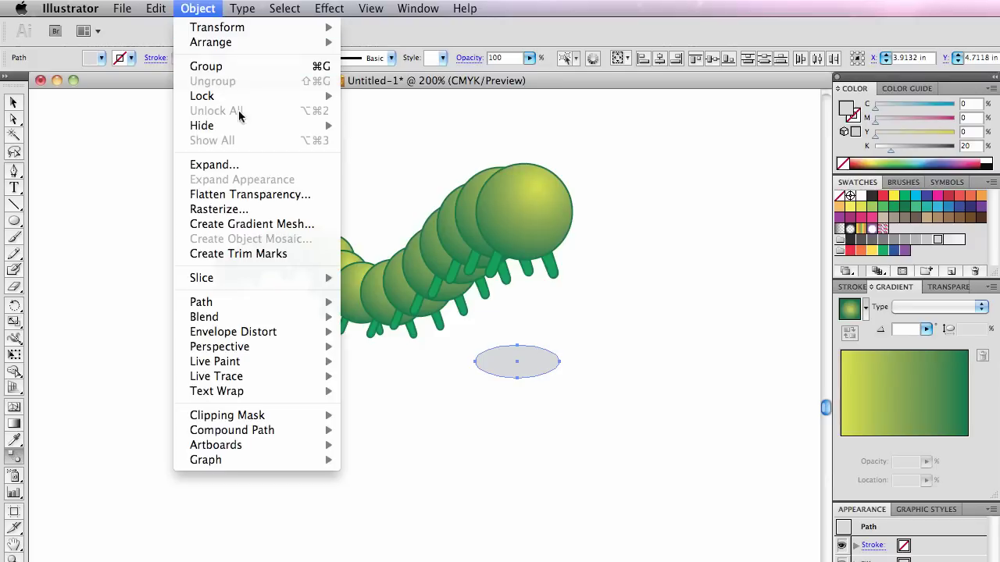
pyautogui.moveTo(273, 354)
pyautogui.moveTo(312, 317)
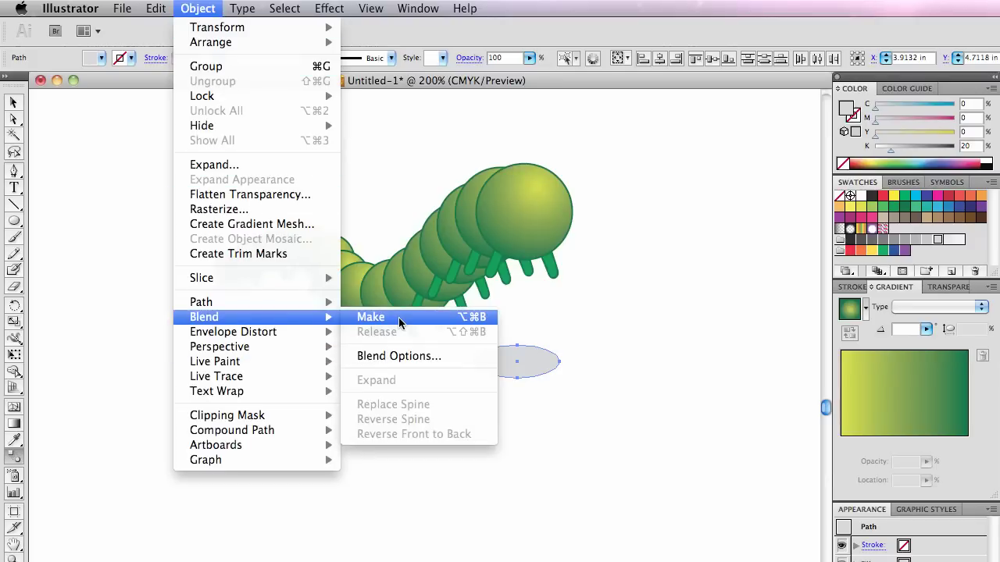
pyautogui.click(399, 317)
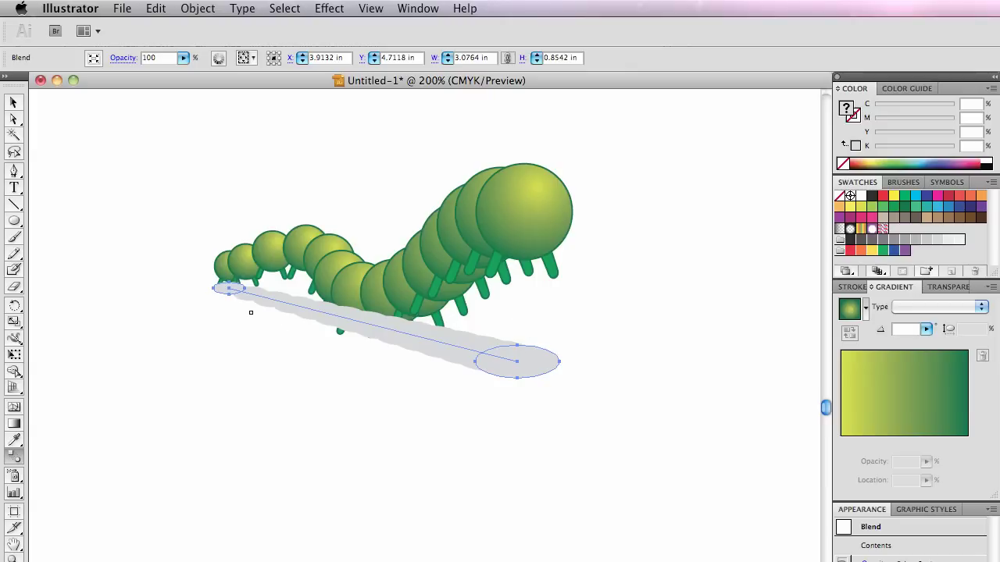
# - Draw a new wavy open Pen path under the shadow, dipping then sloping down to the right
pyautogui.click(14, 170)
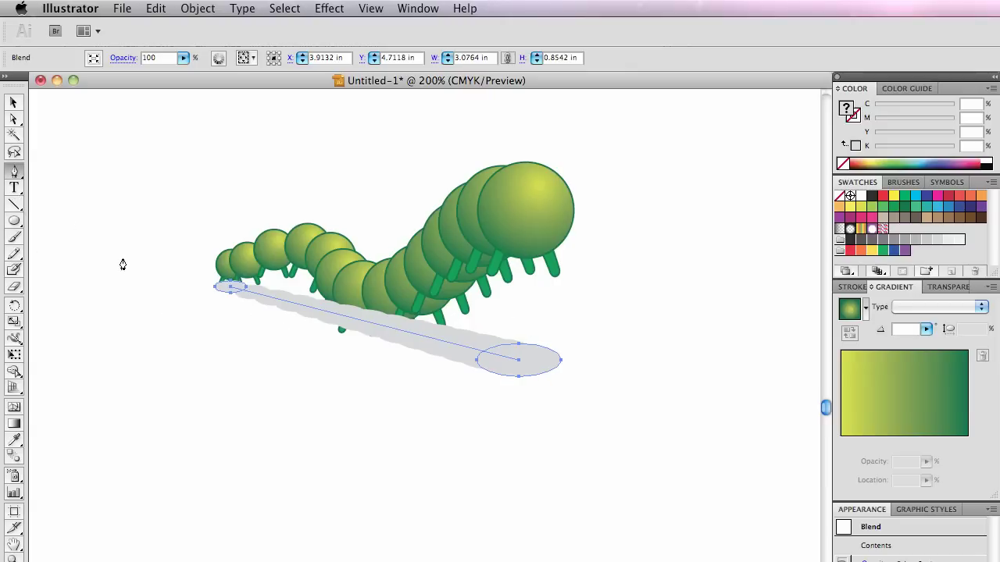
pyautogui.click(226, 298)
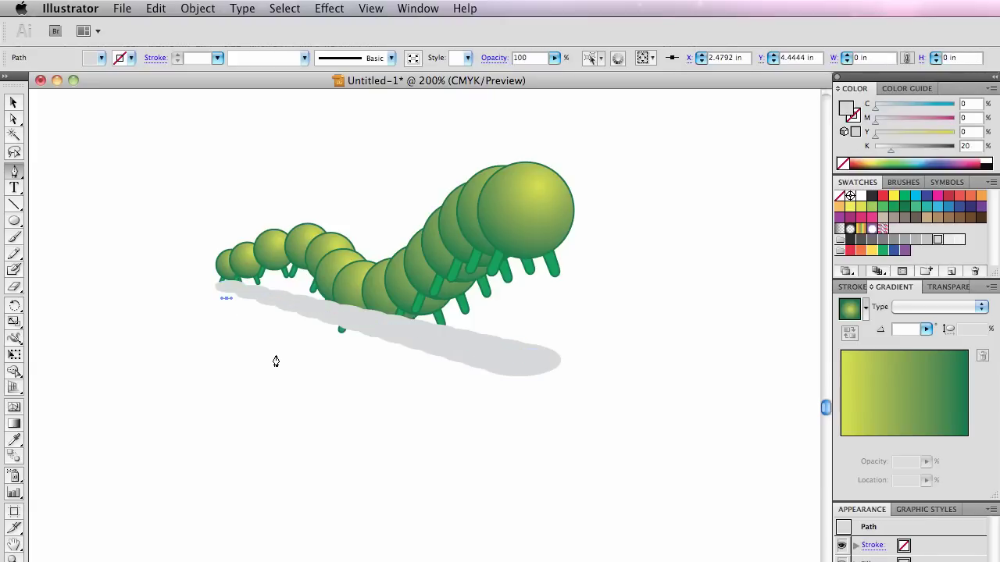
pyautogui.moveTo(281, 342); pyautogui.dragTo(299, 345)
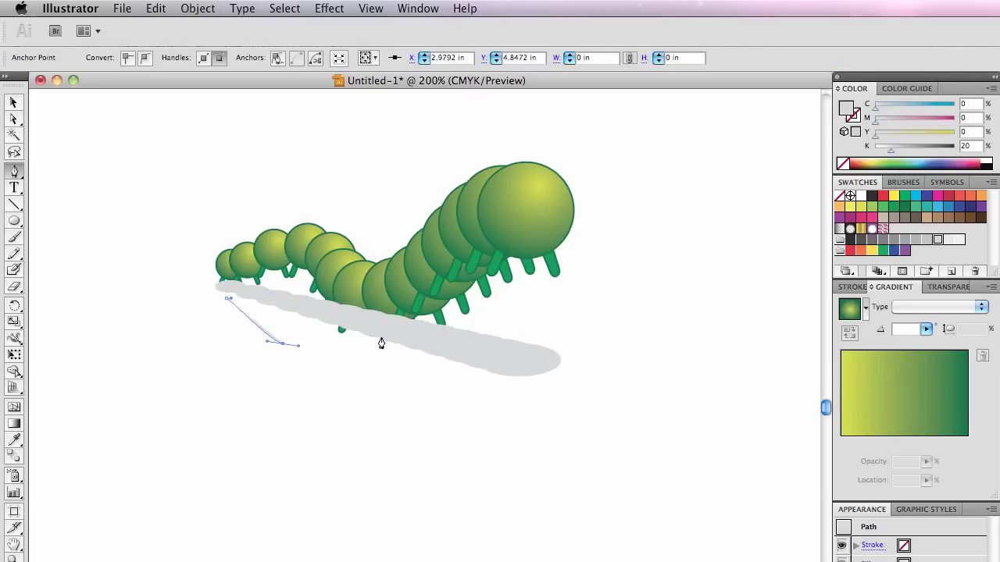
pyautogui.moveTo(372, 339); pyautogui.dragTo(395, 340)
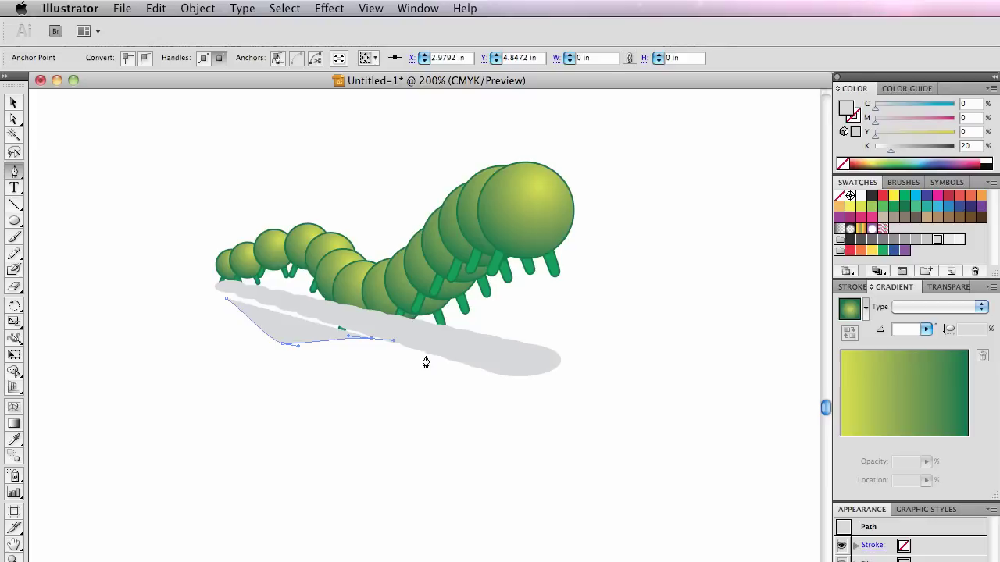
pyautogui.moveTo(505, 392); pyautogui.dragTo(569, 396)
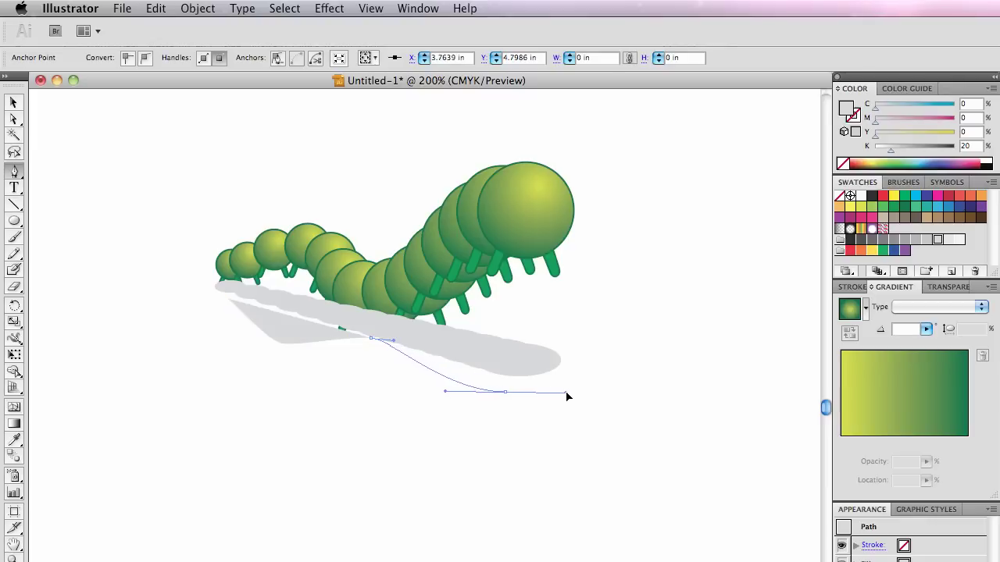
# - Smooth the wavy path's curve handles with Direct Selection, then select the whole path
pyautogui.click(13, 118)
pyautogui.moveTo(394, 340); pyautogui.dragTo(417, 340)
pyautogui.click(284, 343)
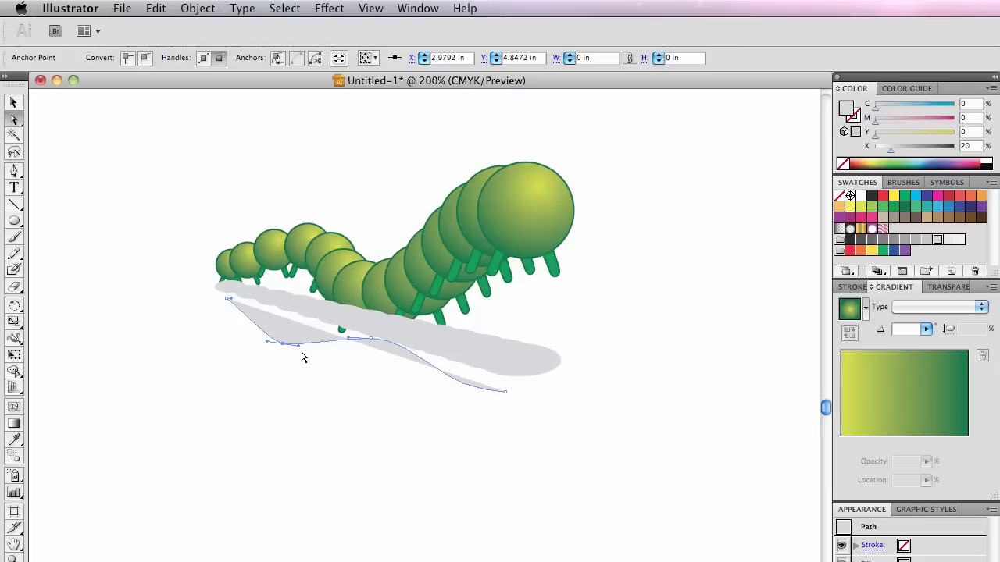
pyautogui.moveTo(299, 349); pyautogui.dragTo(335, 335)
pyautogui.press('v')
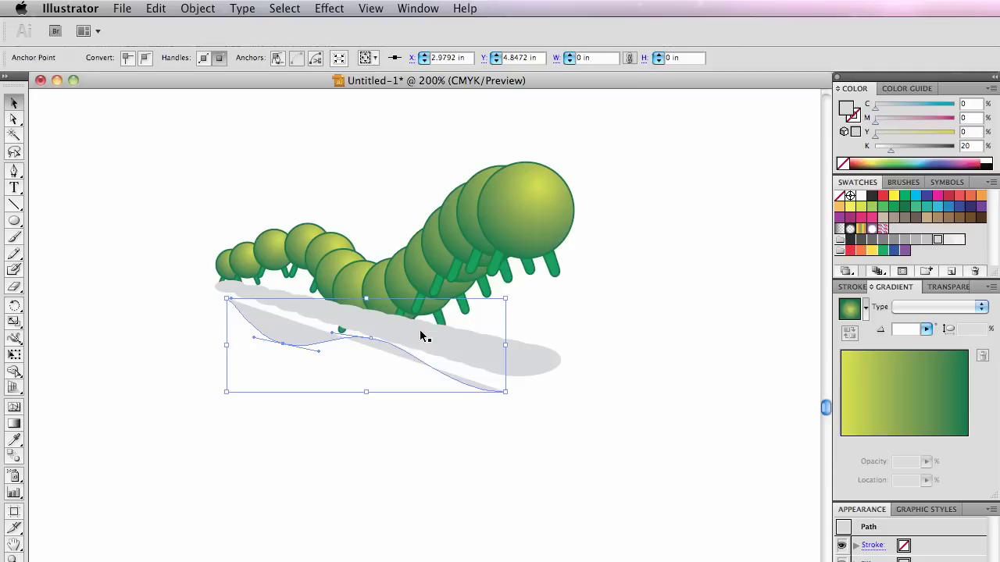
pyautogui.click(304, 344)
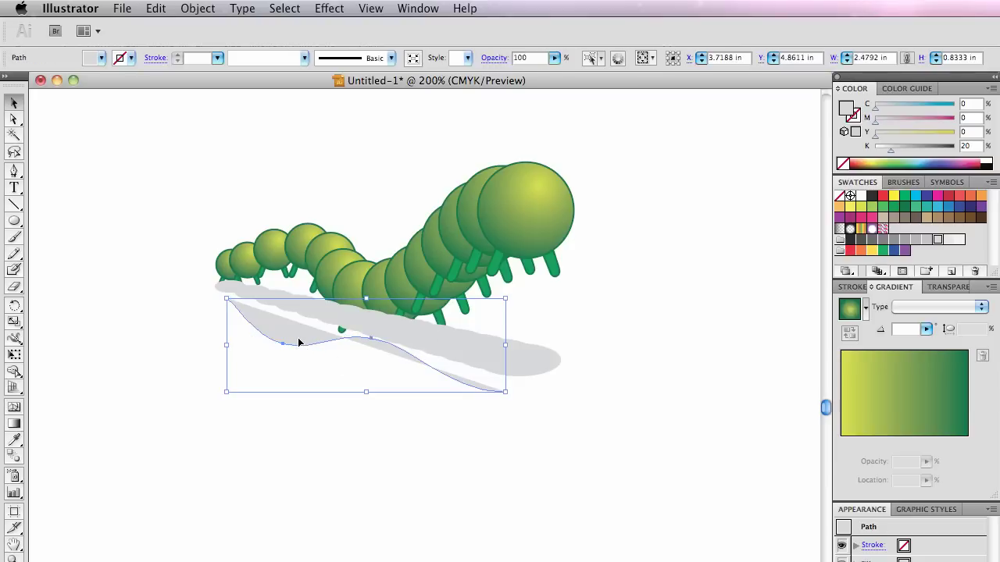
# - Add the grey shadow blend to the selection and replace its spine with the wavy path
pyautogui.keyDown('shift'); pyautogui.click(477, 355); pyautogui.keyUp('shift')
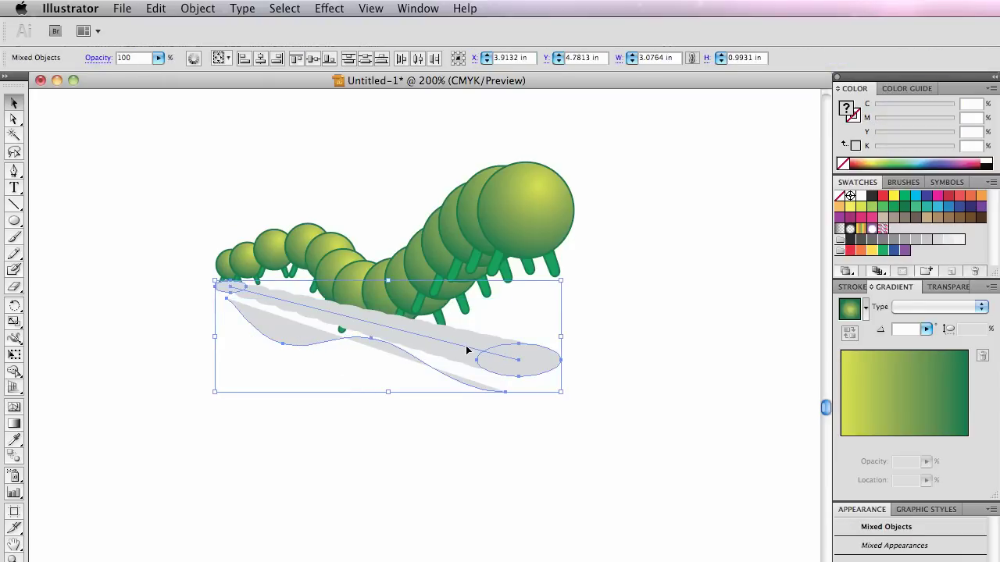
pyautogui.click(200, 9)
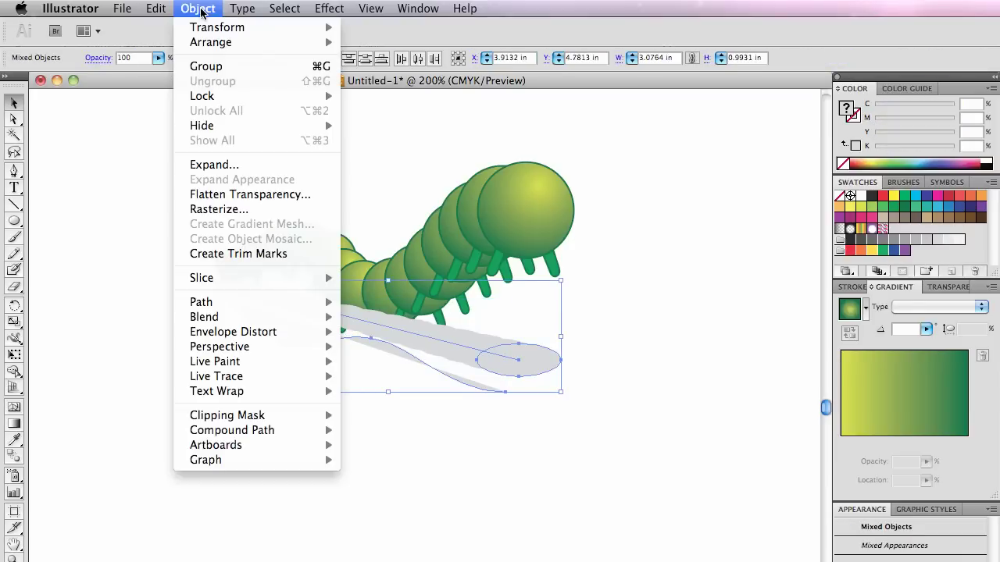
pyautogui.moveTo(234, 317)
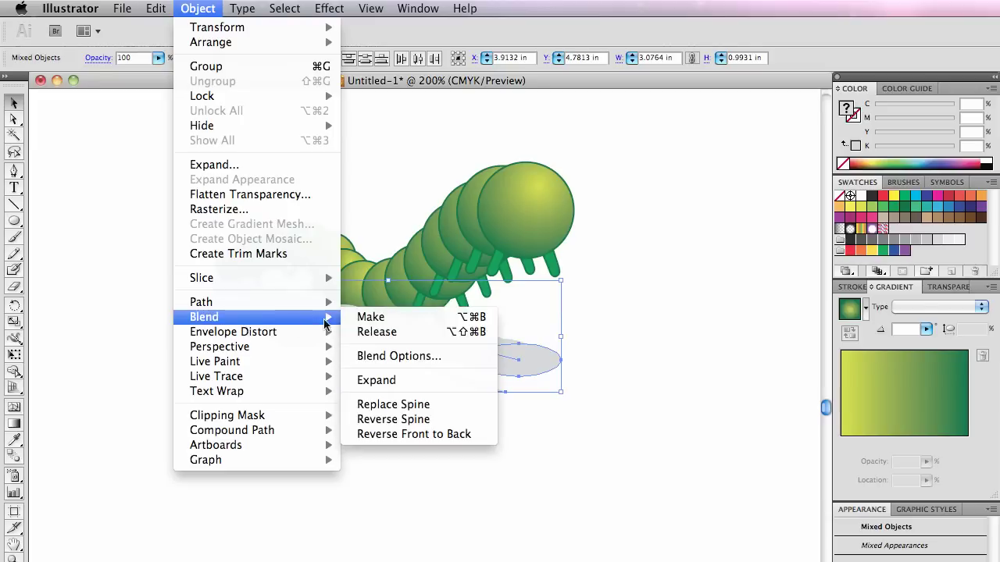
pyautogui.click(420, 403)
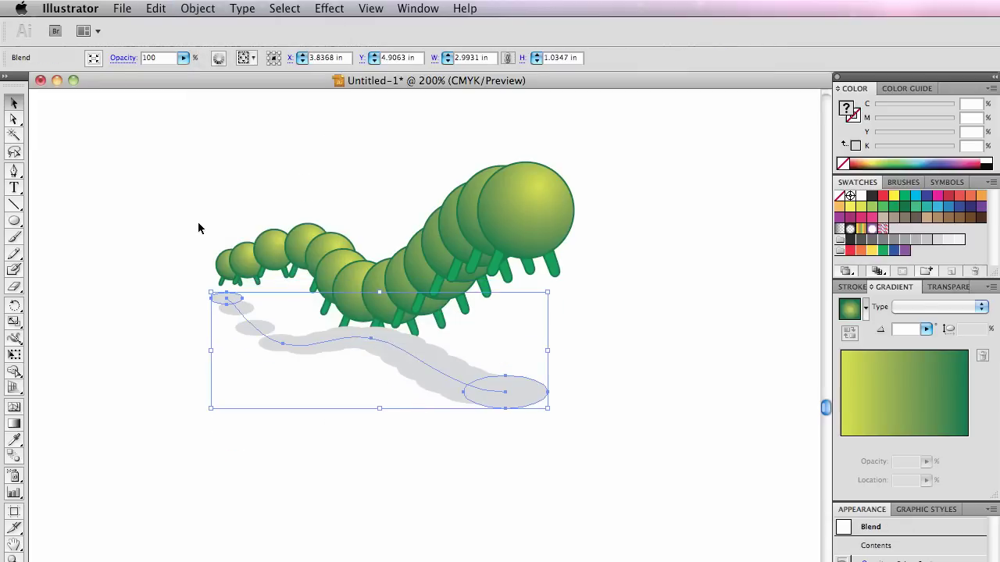
# - Drag the spine's left-end anchor with Direct Selection to tighten the curve near the tail
pyautogui.click(14, 119)
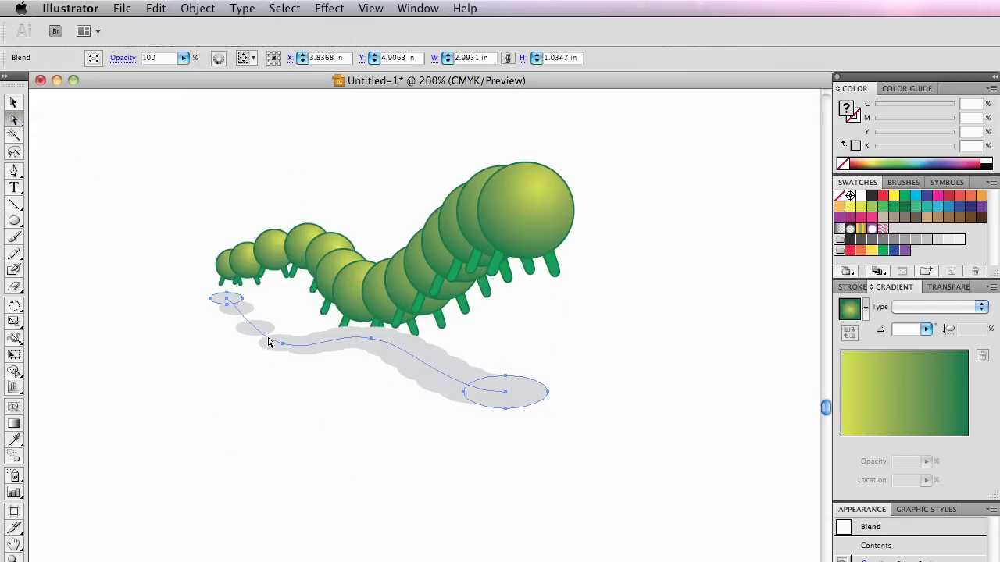
pyautogui.click(244, 325)
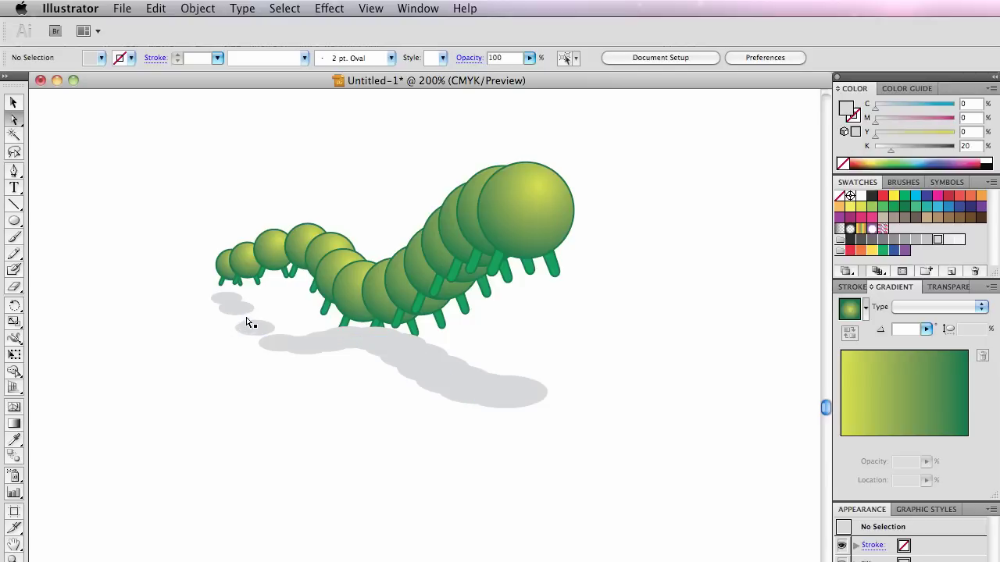
pyautogui.click(229, 298)
pyautogui.moveTo(232, 295); pyautogui.dragTo(265, 336)
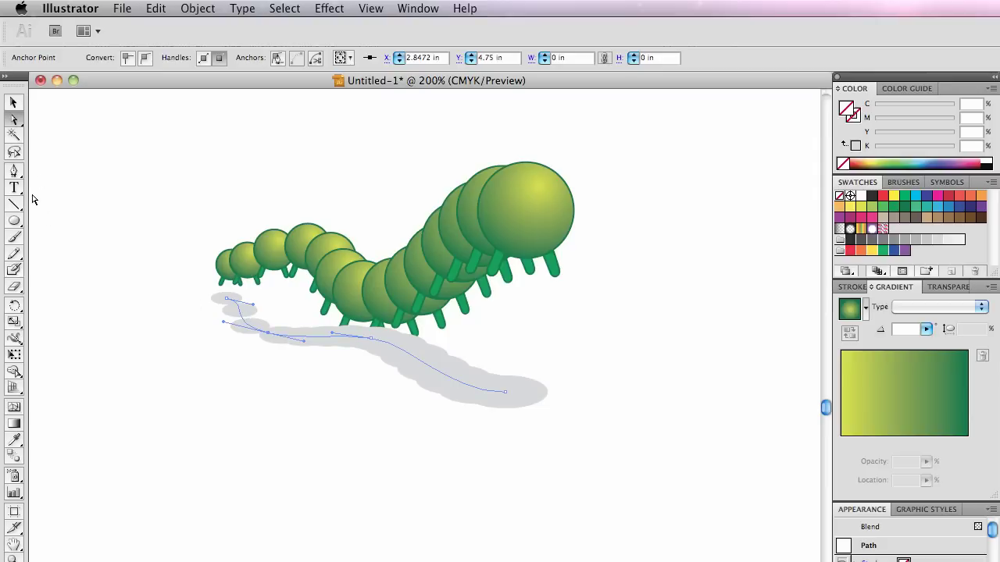
# - Change the shadow blend's Specified Steps to 18 in Blend Options, with Preview on
pyautogui.click(13, 102)
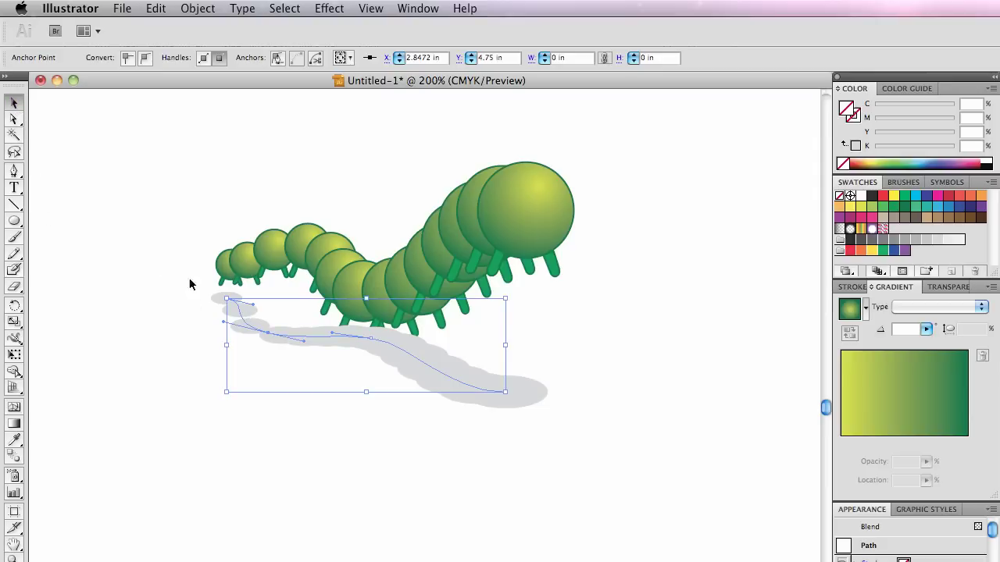
pyautogui.click(304, 346)
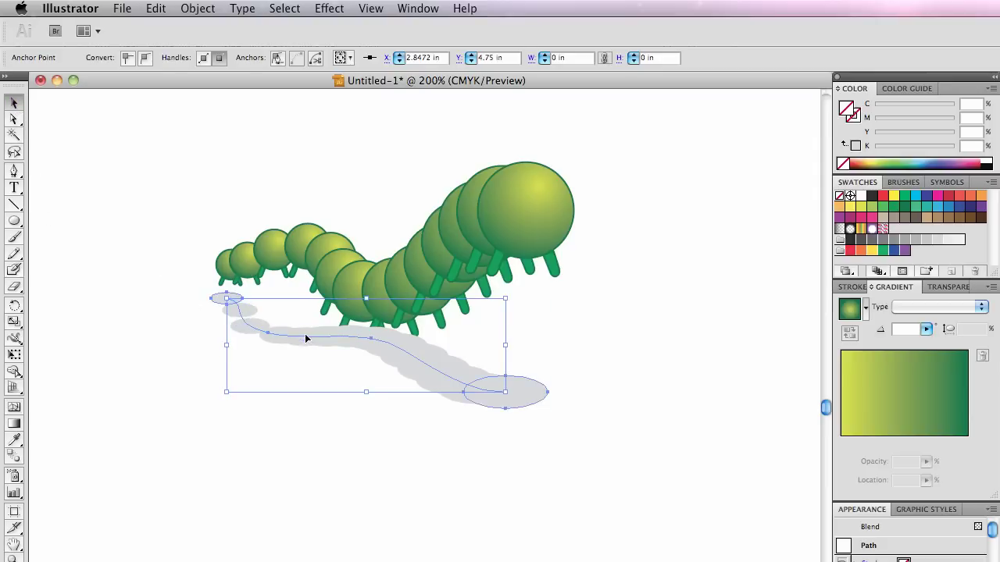
pyautogui.click(195, 8)
pyautogui.moveTo(224, 319)
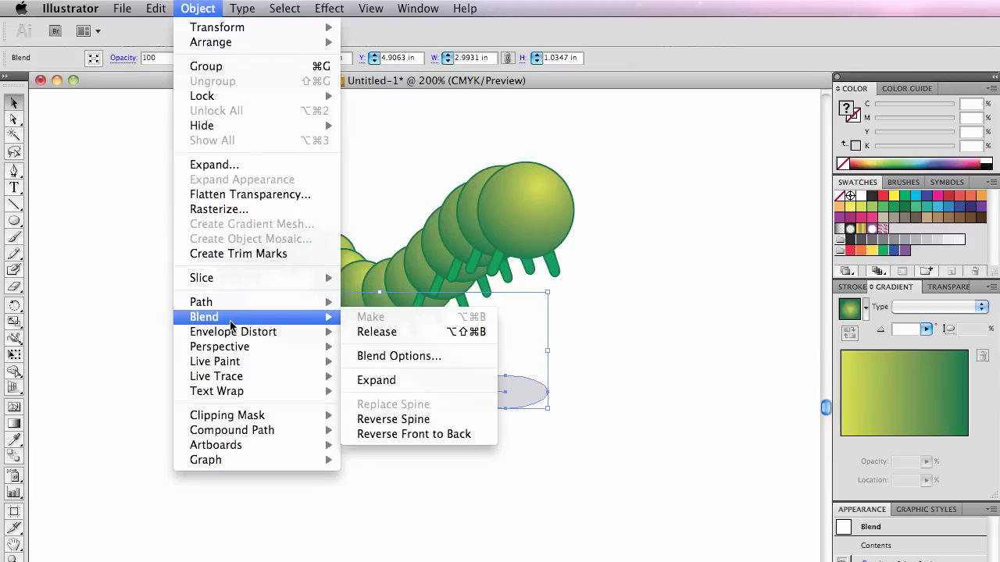
pyautogui.click(400, 357)
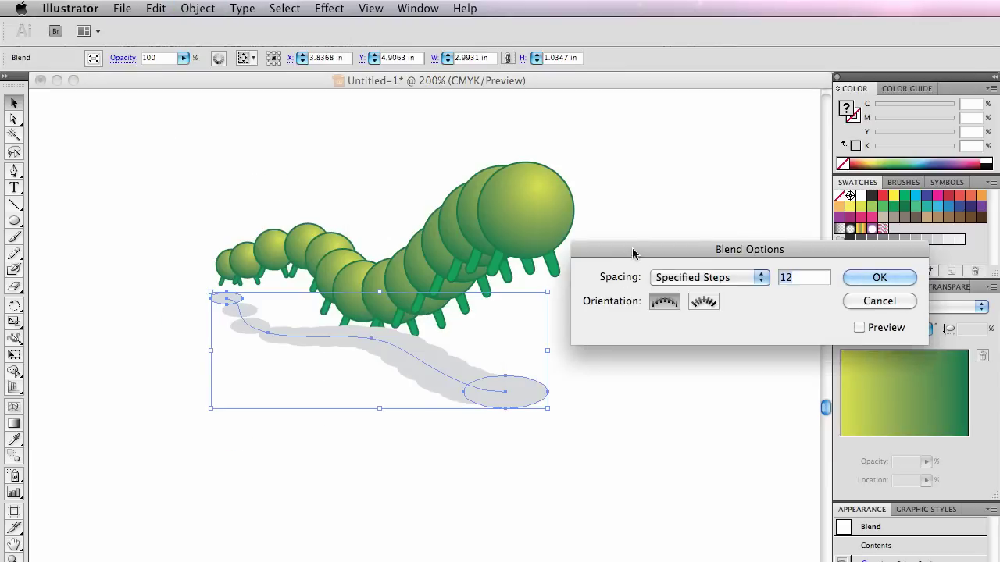
pyautogui.moveTo(631, 252); pyautogui.dragTo(224, 112)
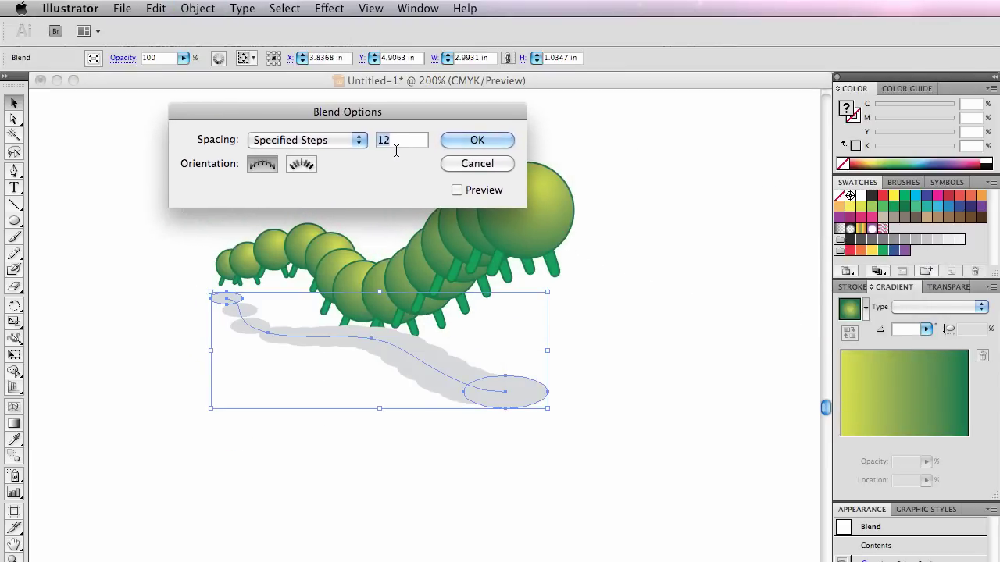
pyautogui.write('14')
pyautogui.press('Tab')
pyautogui.click(456, 189)
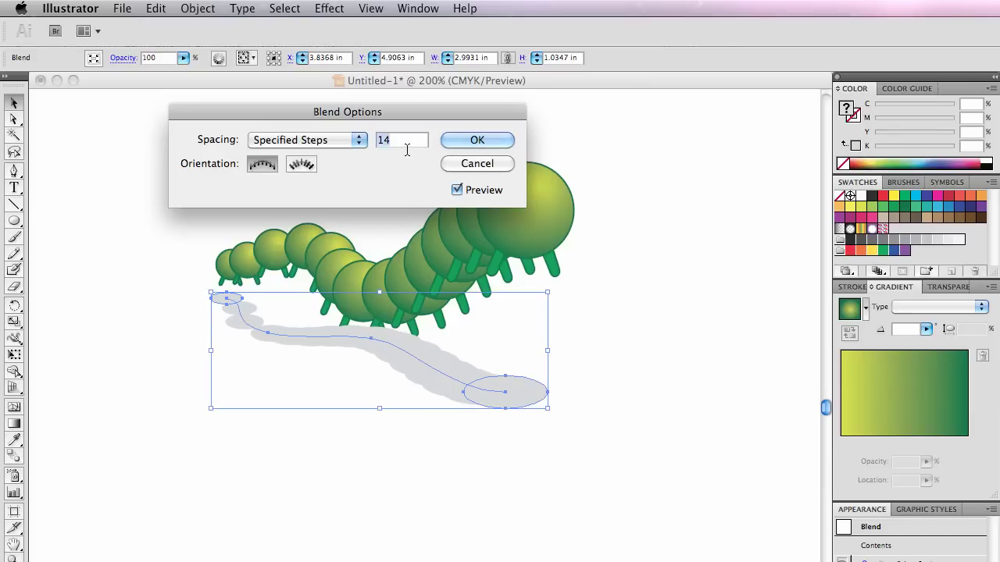
pyautogui.write('18')
pyautogui.click(475, 141)
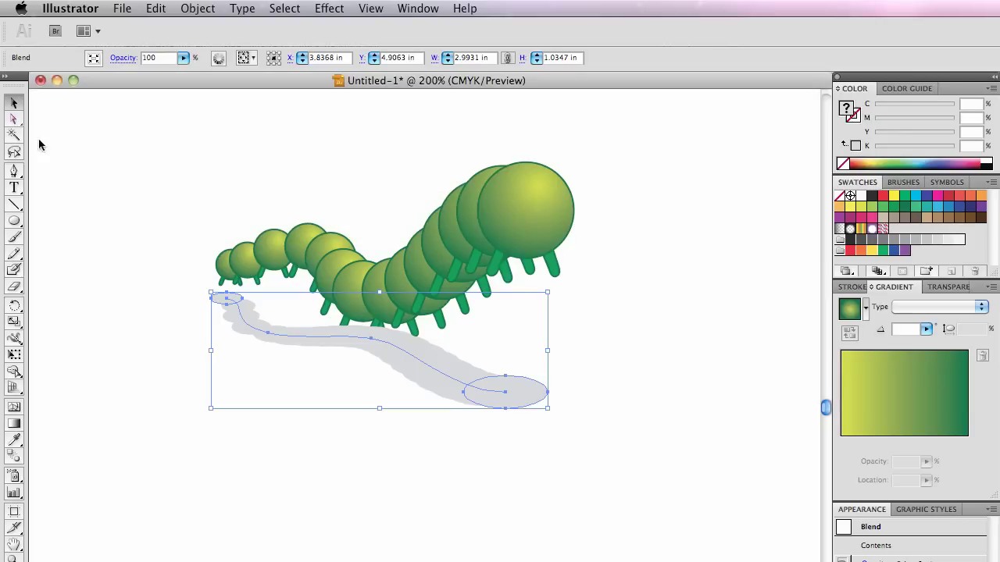
# - Nudge the shadow blend up beneath the caterpillar, deselect, and compare with the handout
pyautogui.moveTo(327, 341); pyautogui.dragTo(332, 326)
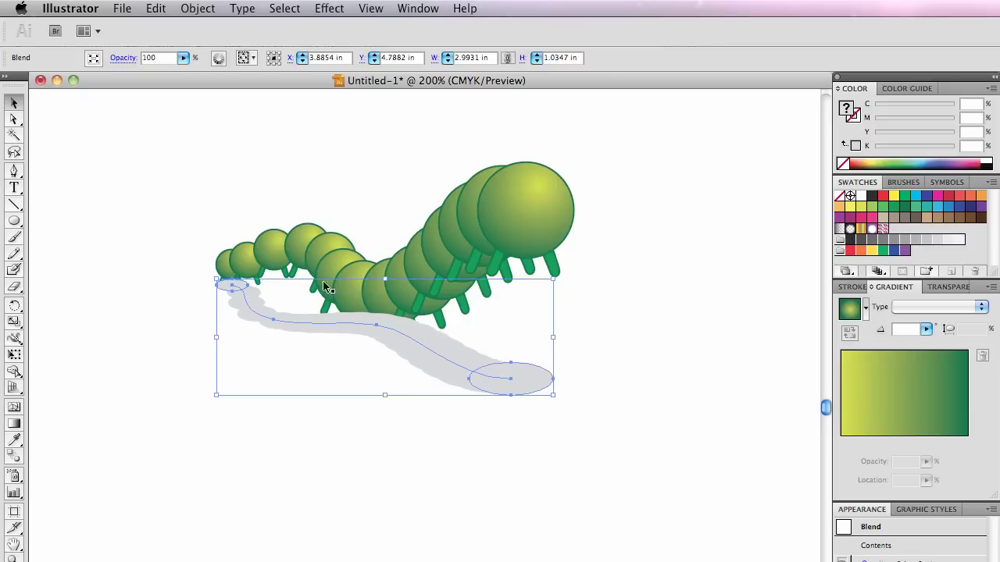
pyautogui.press('super+shift+b')
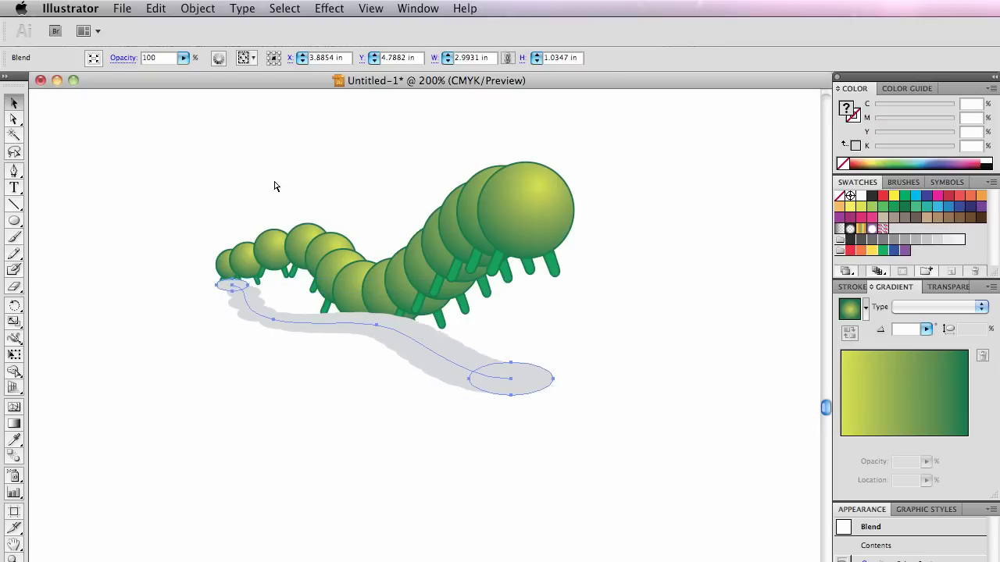
pyautogui.press('super+shift+b')
pyautogui.click(272, 185)
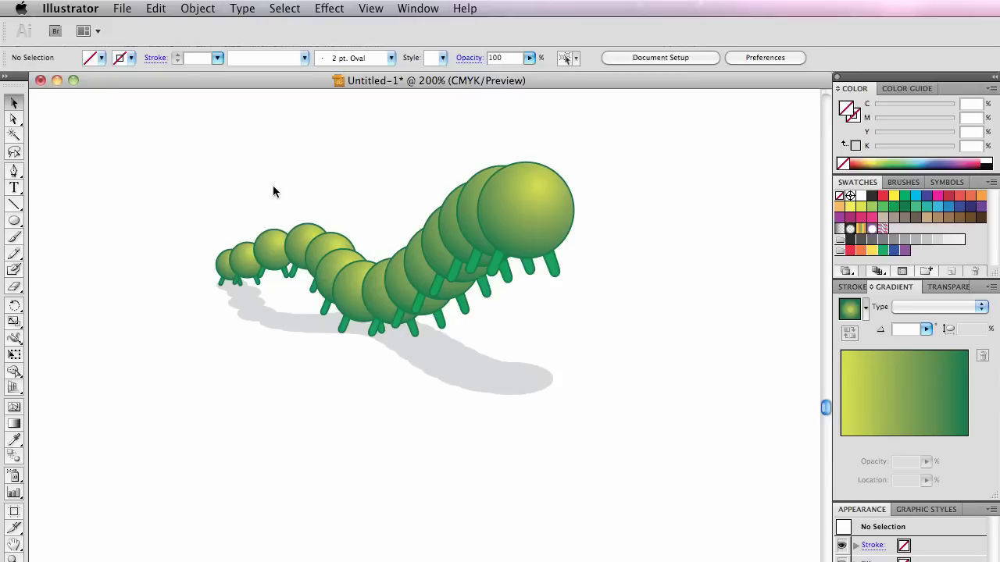
pyautogui.press('super+Tab')
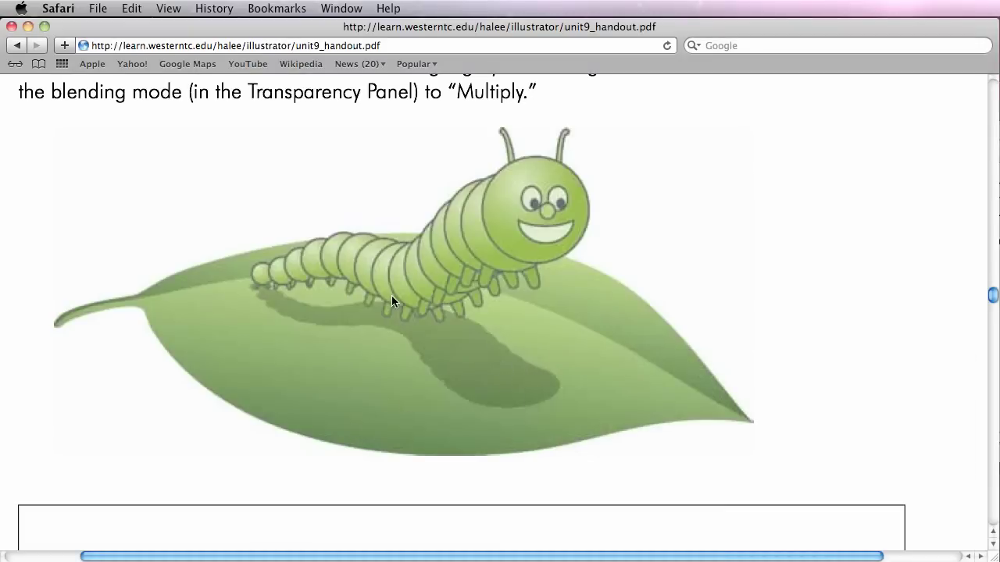
pyautogui.press('super+Tab')
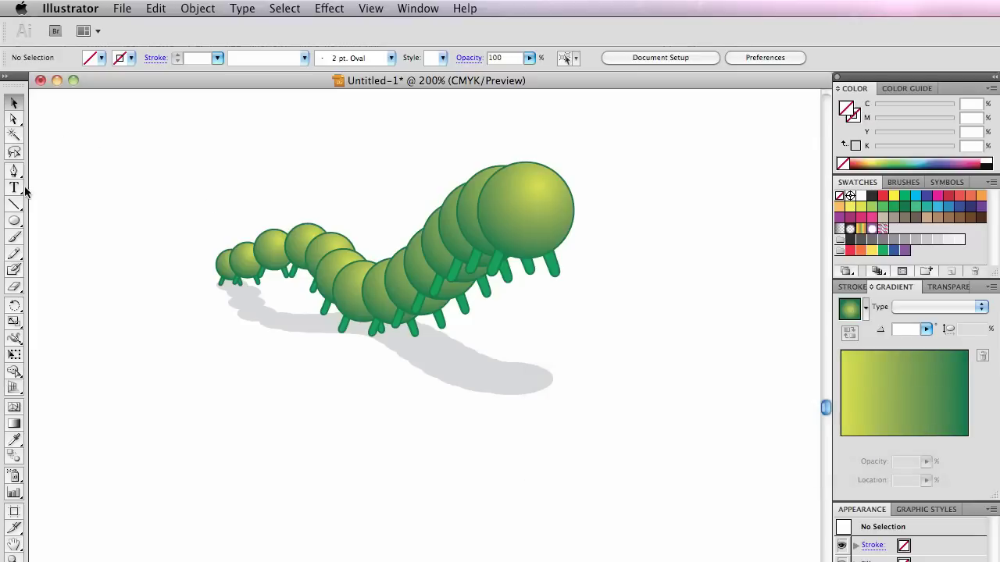
# - Draw a large ellipse over the shadow and give it a linear green gradient fill
pyautogui.click(14, 221)
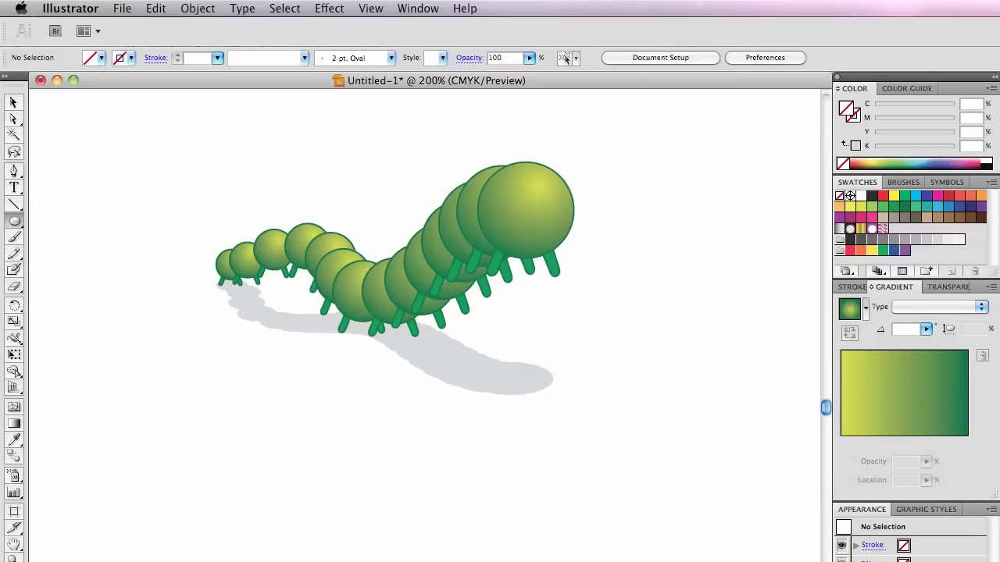
pyautogui.moveTo(185, 256); pyautogui.dragTo(633, 437)
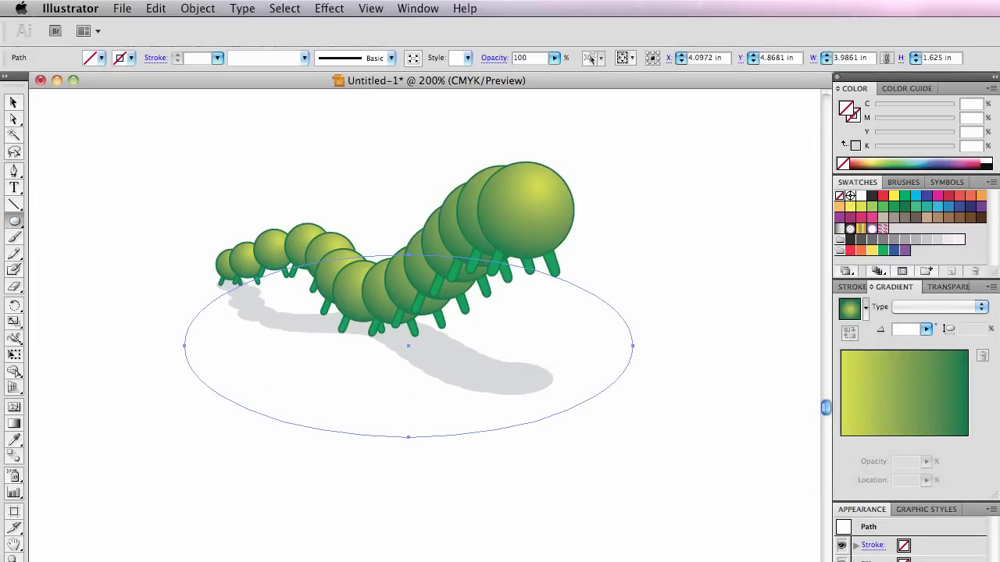
pyautogui.click(881, 392)
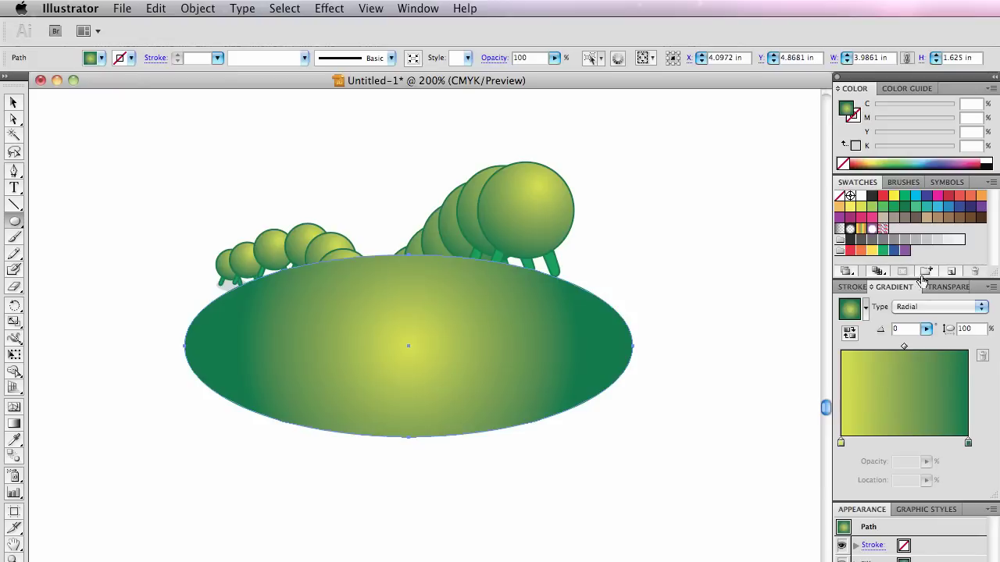
pyautogui.click(926, 310)
pyautogui.click(923, 317)
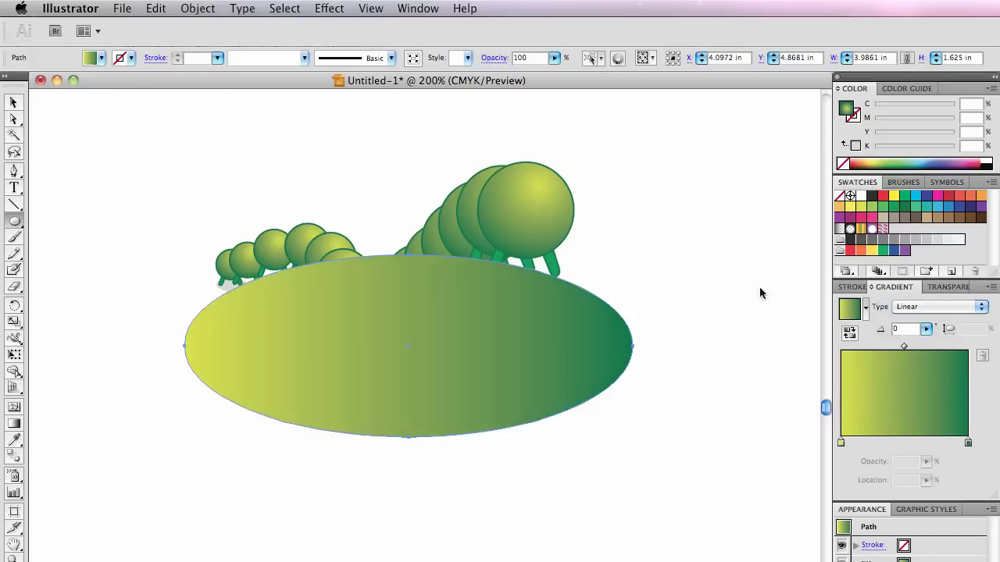
# - Reposition the ellipse and run its gradient top to bottom, pale yellow-green to dark green, at -95.07°
pyautogui.press('v')
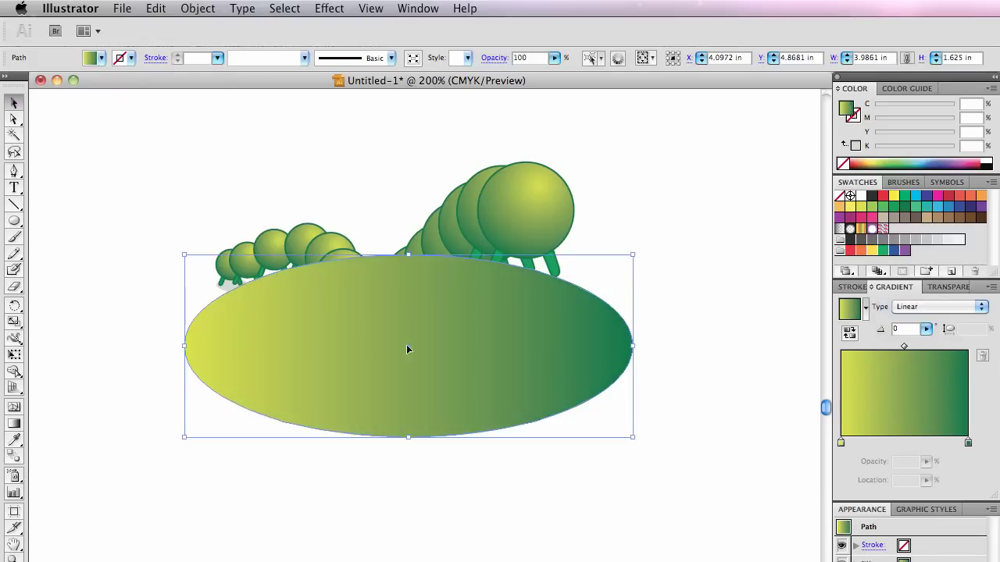
pyautogui.moveTo(406, 345)
pyautogui.mouseDown()
pyautogui.moveTo(404, 356)
pyautogui.moveTo(403, 345)
pyautogui.mouseUp()
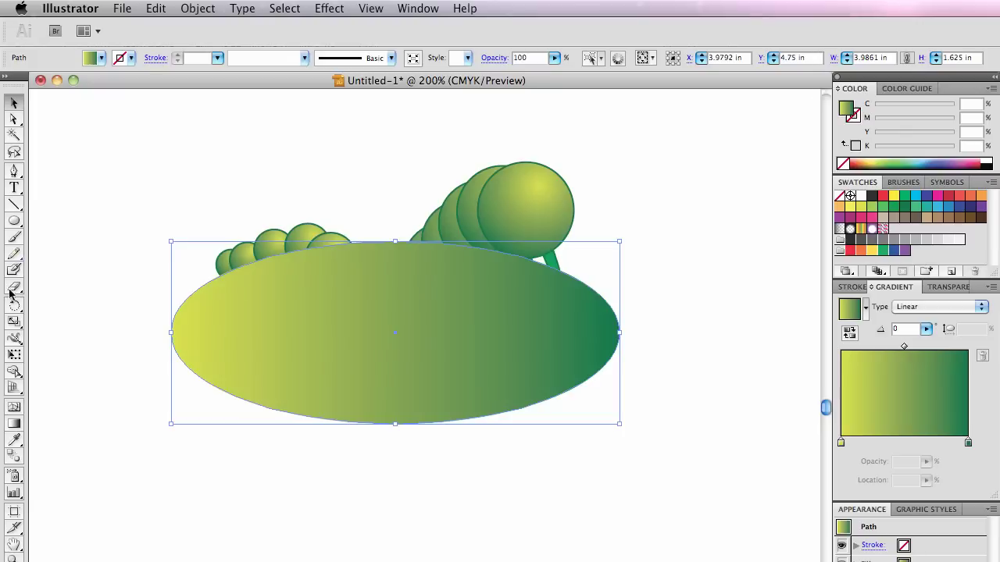
pyautogui.click(14, 423)
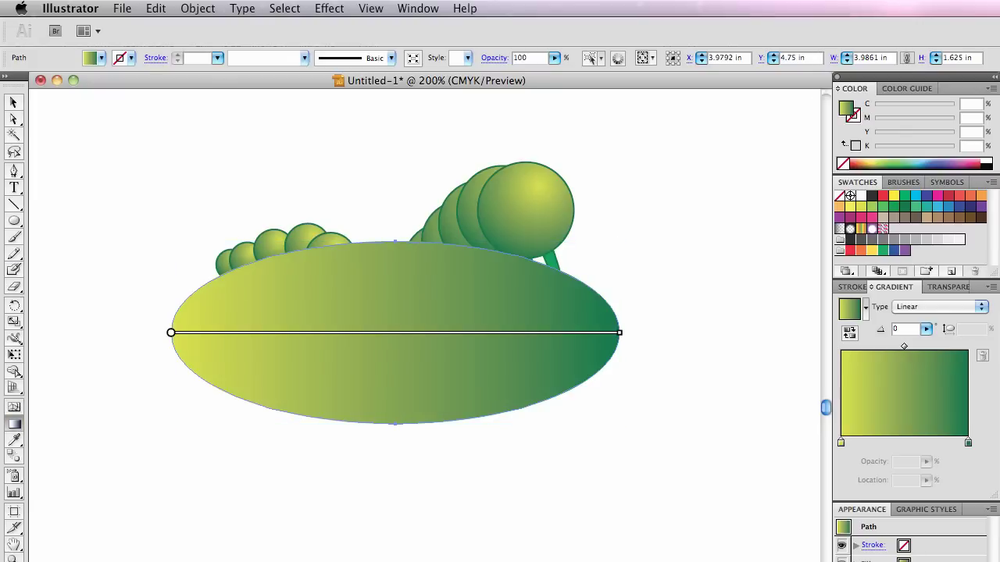
pyautogui.moveTo(403, 232); pyautogui.dragTo(367, 455)
pyautogui.press('super+Tab')
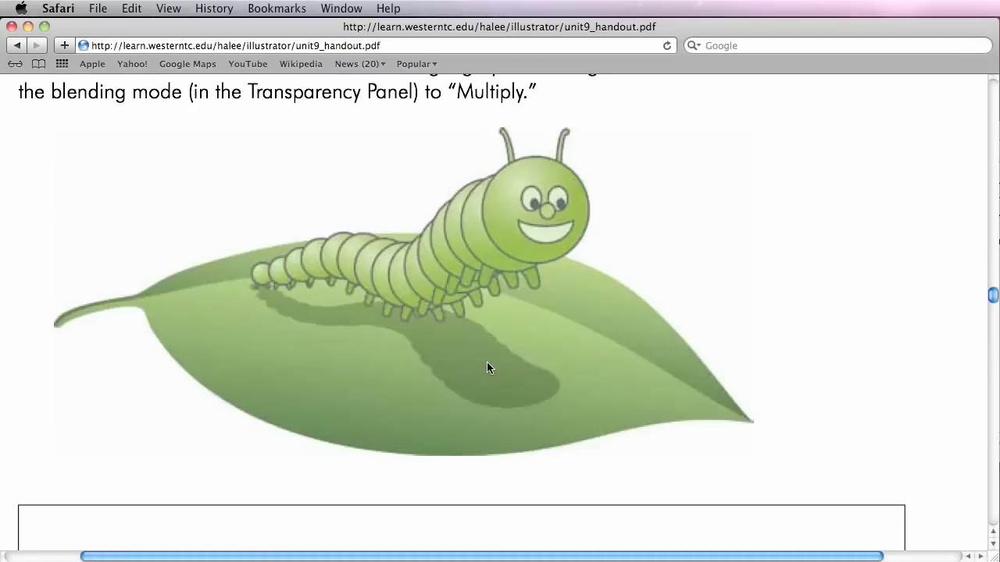
pyautogui.press('super+Tab')
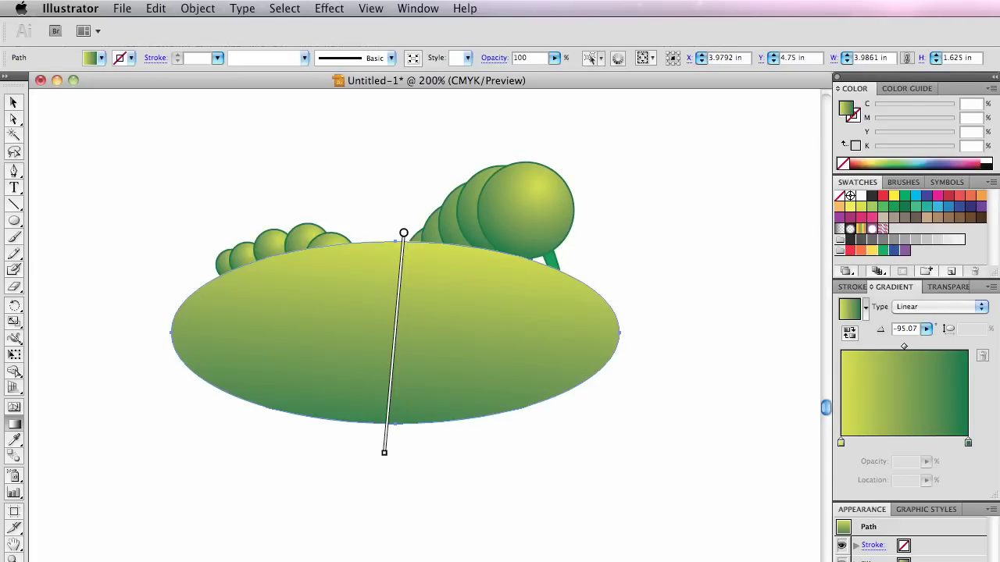
# - Send the gradient leaf ellipse behind the caterpillar and clear the selection
pyautogui.press('super+shift+bracketleft')
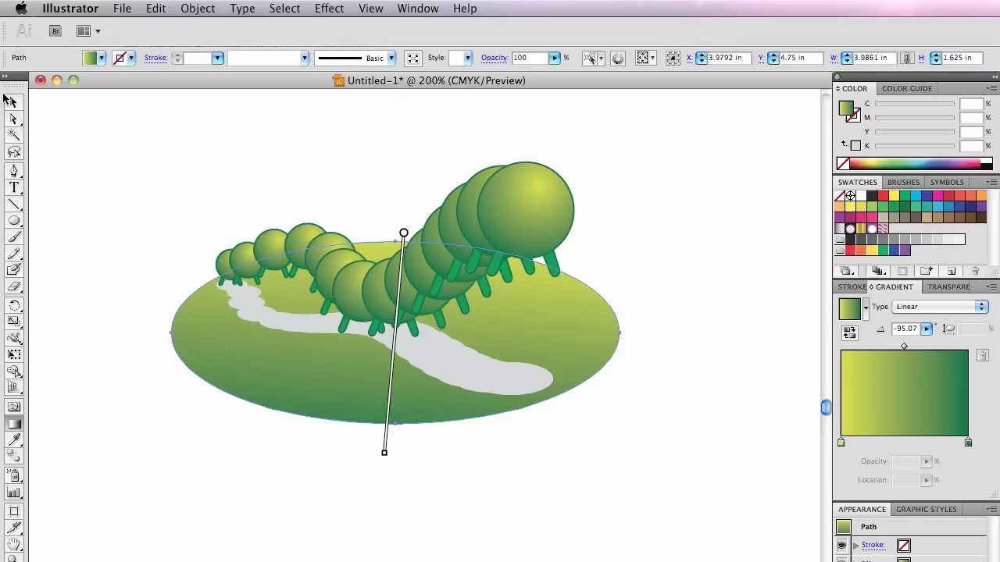
pyautogui.click(11, 101)
pyautogui.press('super+shift+a')
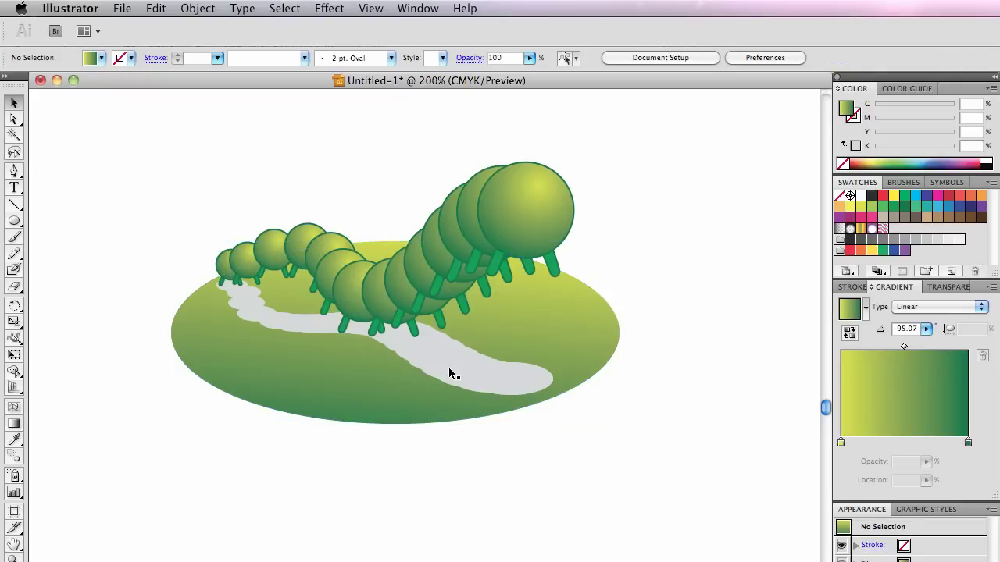
# - Set the grey shadow blend's transparency blending mode to Multiply, then deselect it
pyautogui.click(449, 367)
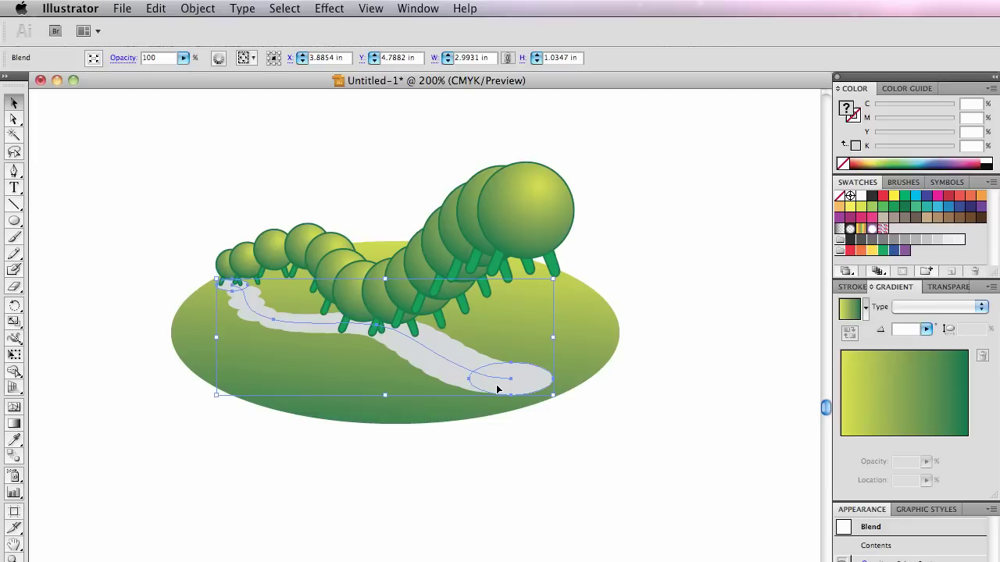
pyautogui.click(942, 289)
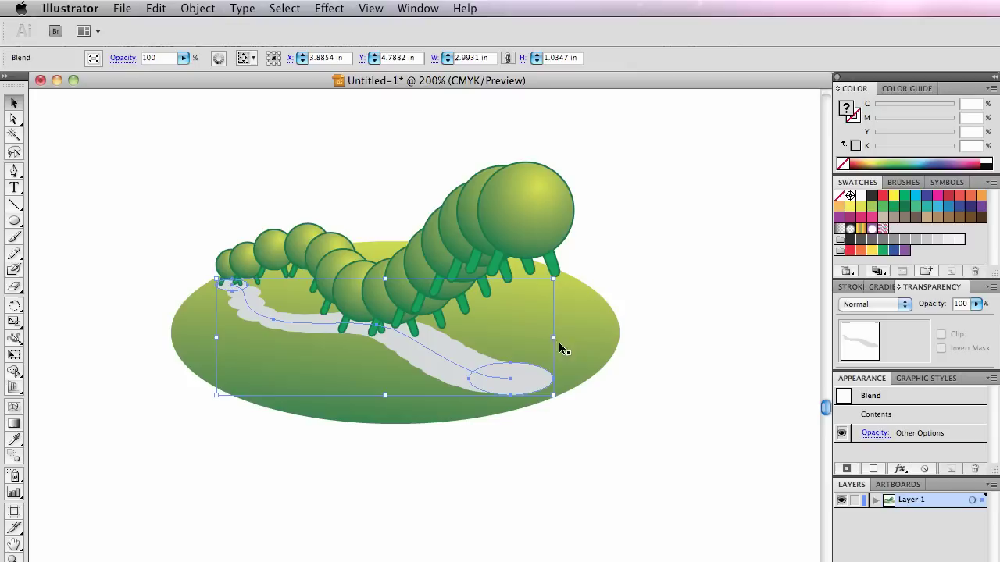
pyautogui.click(904, 304)
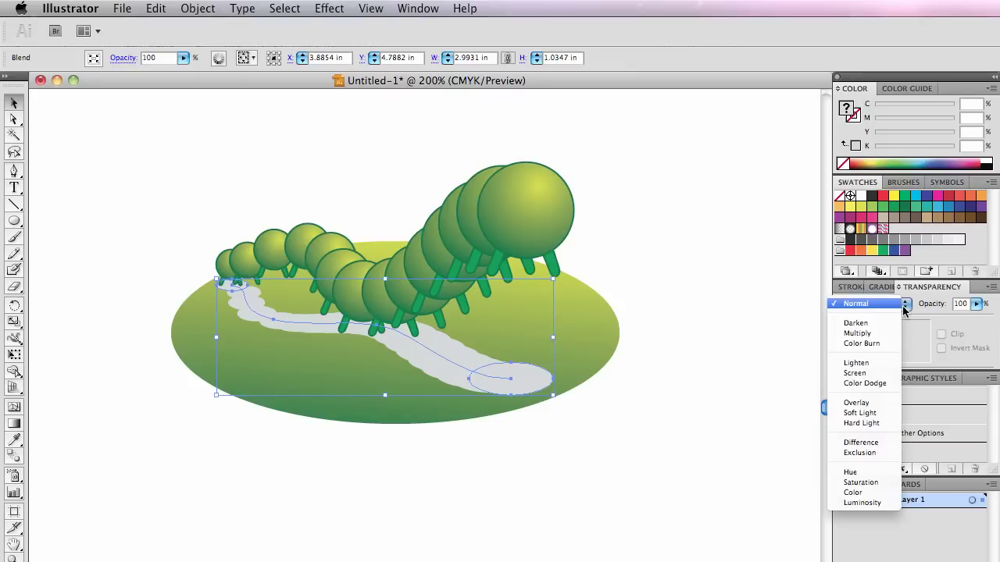
pyautogui.click(857, 334)
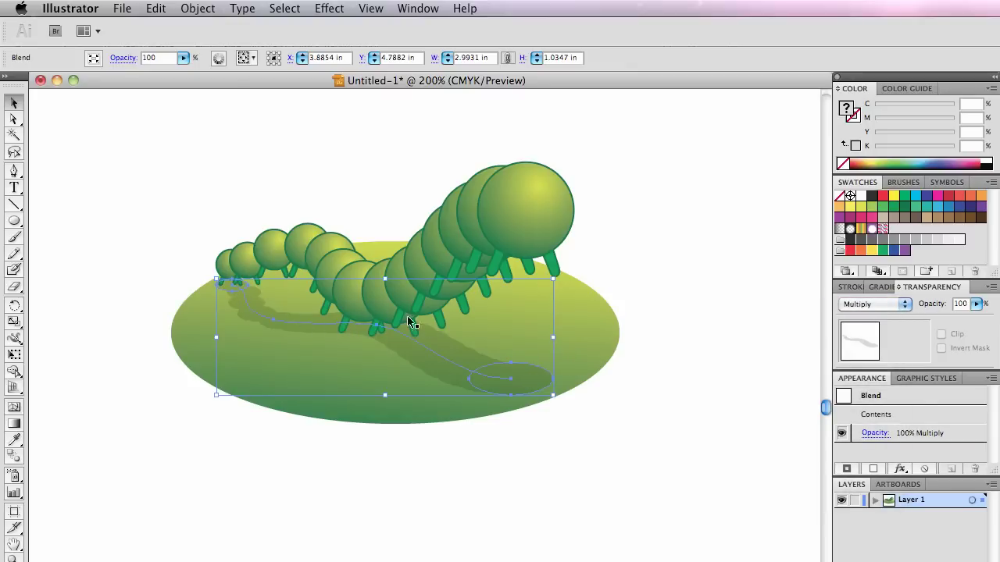
pyautogui.click(678, 377)
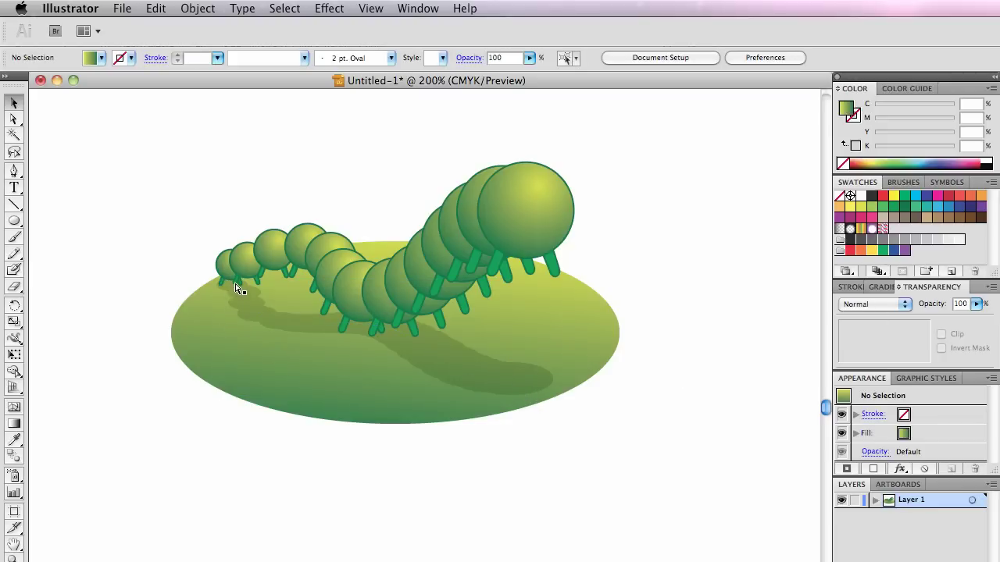
pyautogui.press('super+Tab')
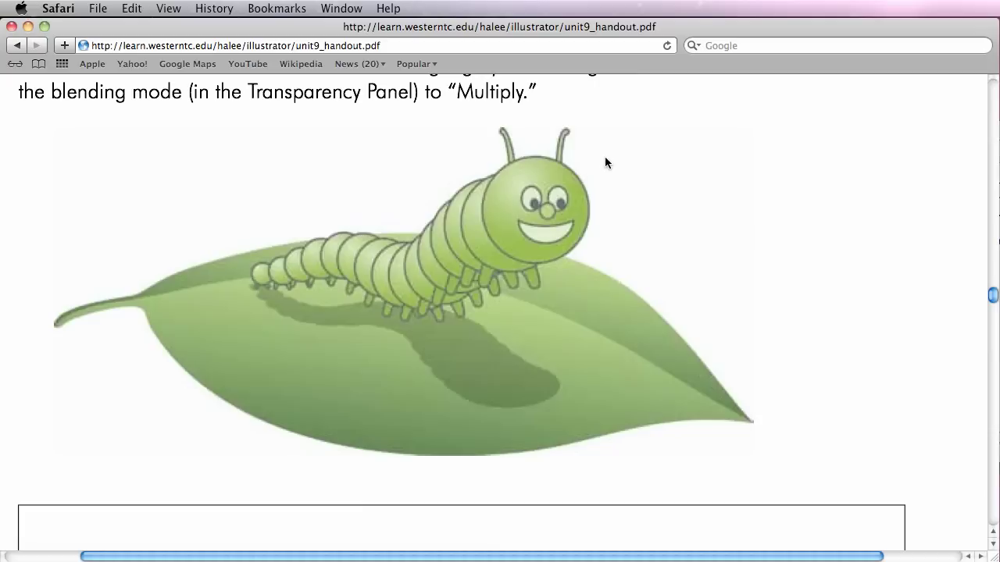
pyautogui.press('super+Tab')
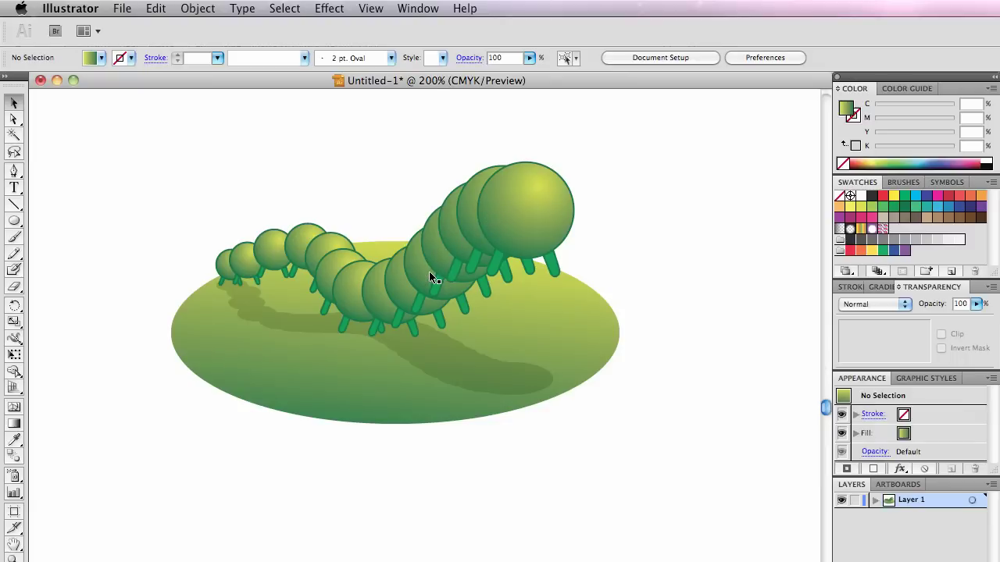
# - Alt-drag a copy of the caterpillar blend up and left onto blank canvas above the original
pyautogui.moveTo(430, 274); pyautogui.dragTo(451, 138)
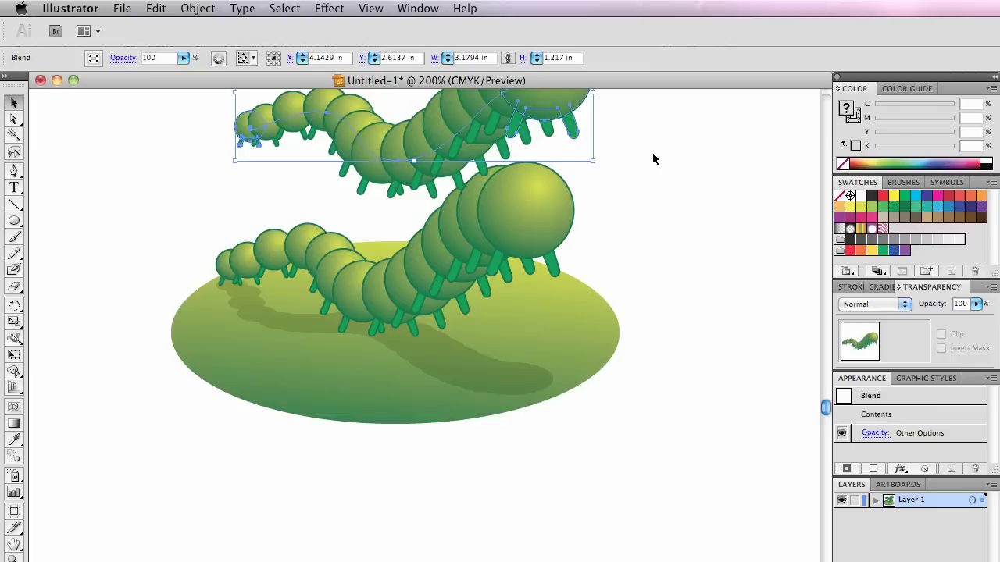
pyautogui.scroll(5, 652, 152)
pyautogui.moveTo(563, 250); pyautogui.dragTo(508, 226)
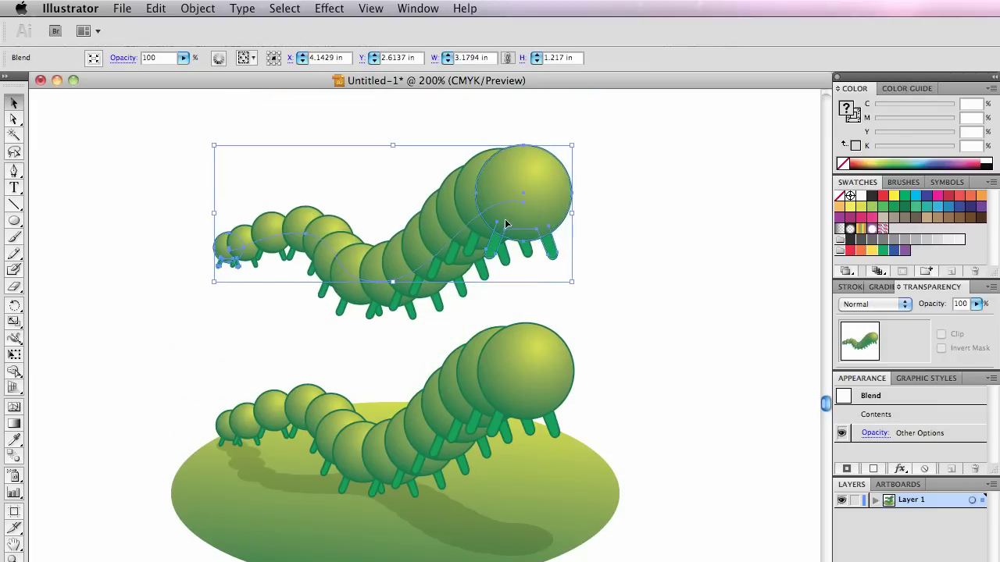
# - Release the copied blend with Object > Blend > Release and delete the leftover spine path
pyautogui.click(196, 9)
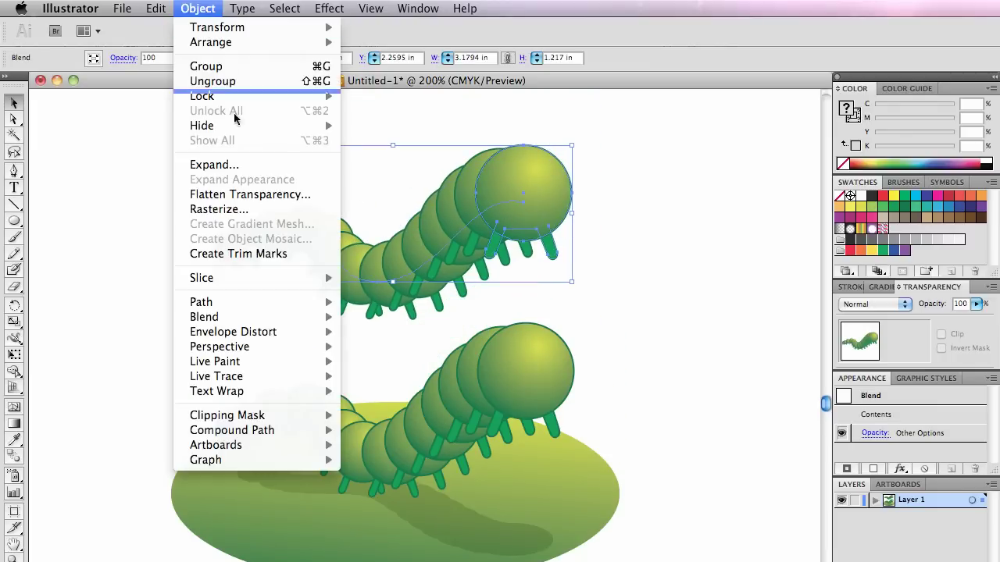
pyautogui.moveTo(275, 318)
pyautogui.click(376, 332)
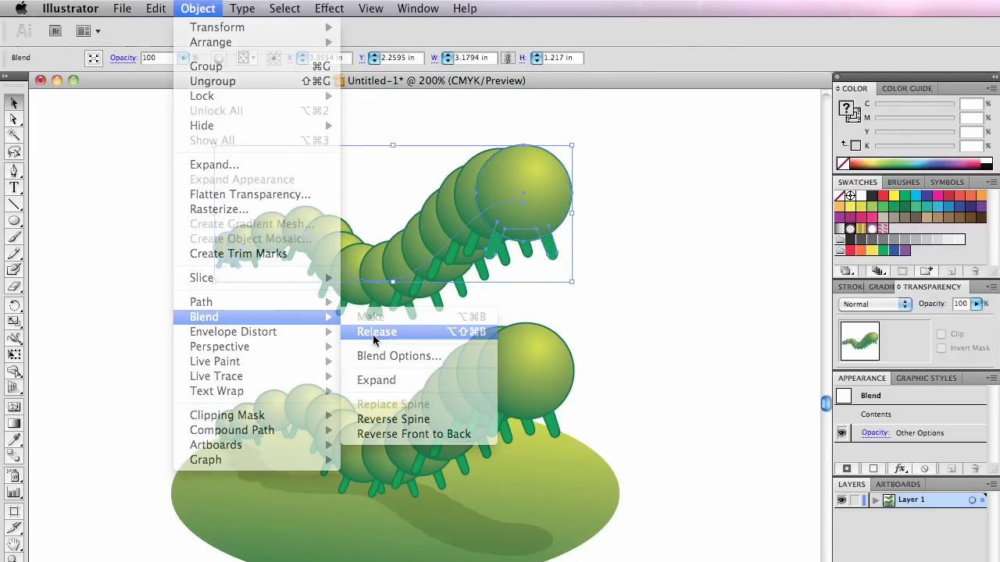
pyautogui.click(309, 208)
pyautogui.moveTo(300, 202); pyautogui.dragTo(328, 279)
pyautogui.press('Delete')
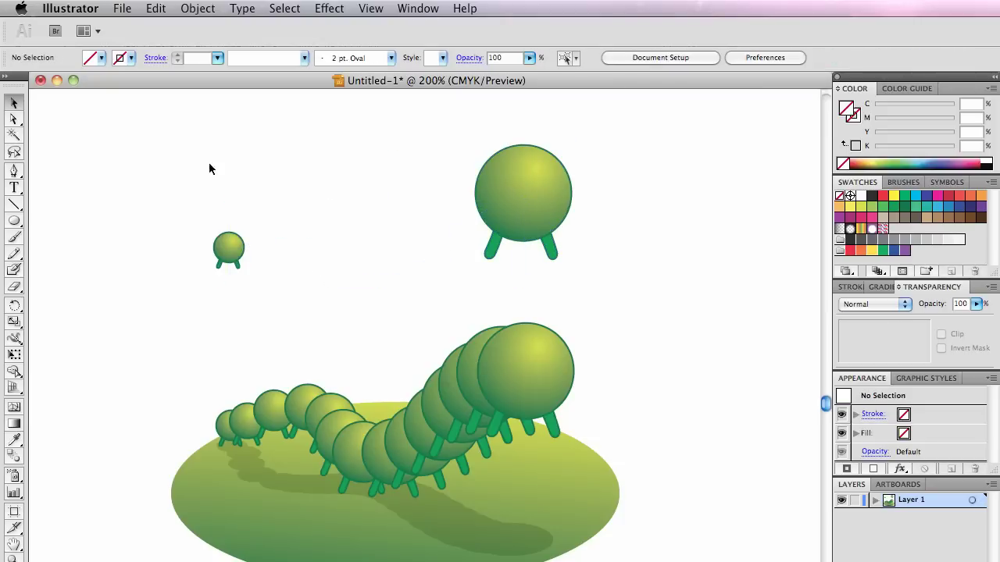
# - Ungroup the copied small and large end segments and reselect both with their legs
pyautogui.moveTo(175, 163); pyautogui.dragTo(584, 281)
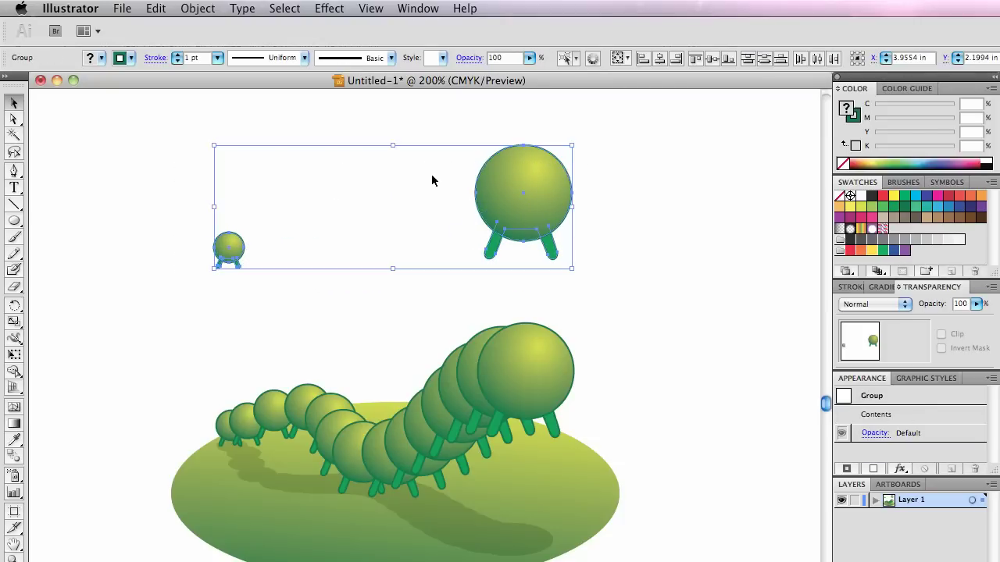
pyautogui.click(198, 9)
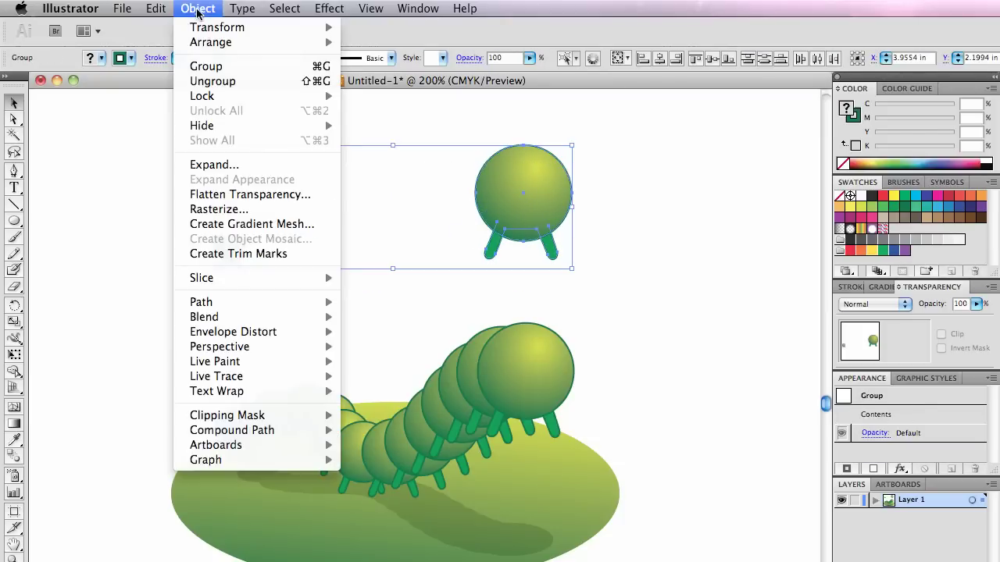
pyautogui.click(211, 80)
pyautogui.click(217, 234)
pyautogui.moveTo(229, 236); pyautogui.dragTo(229, 193)
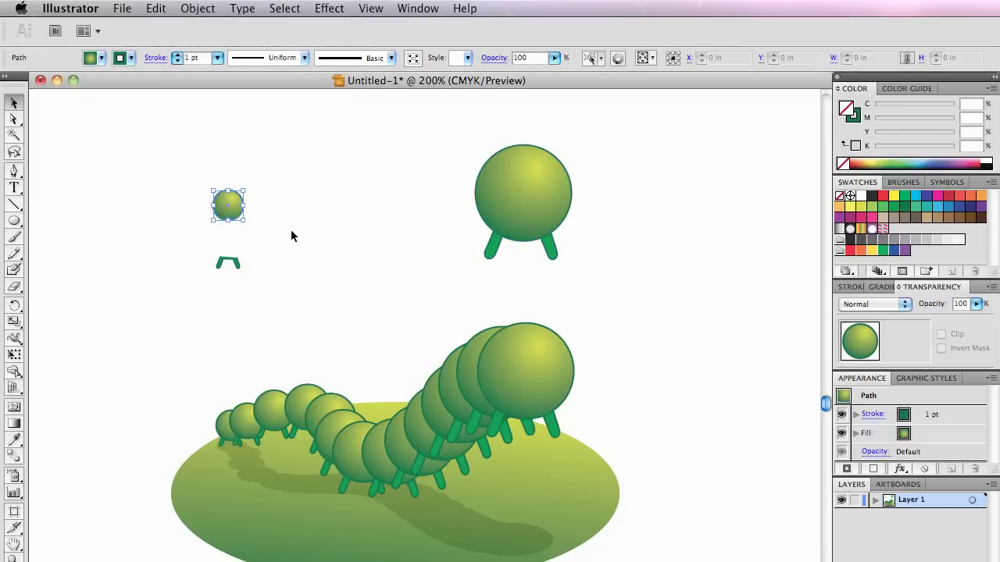
pyautogui.press('super+z')
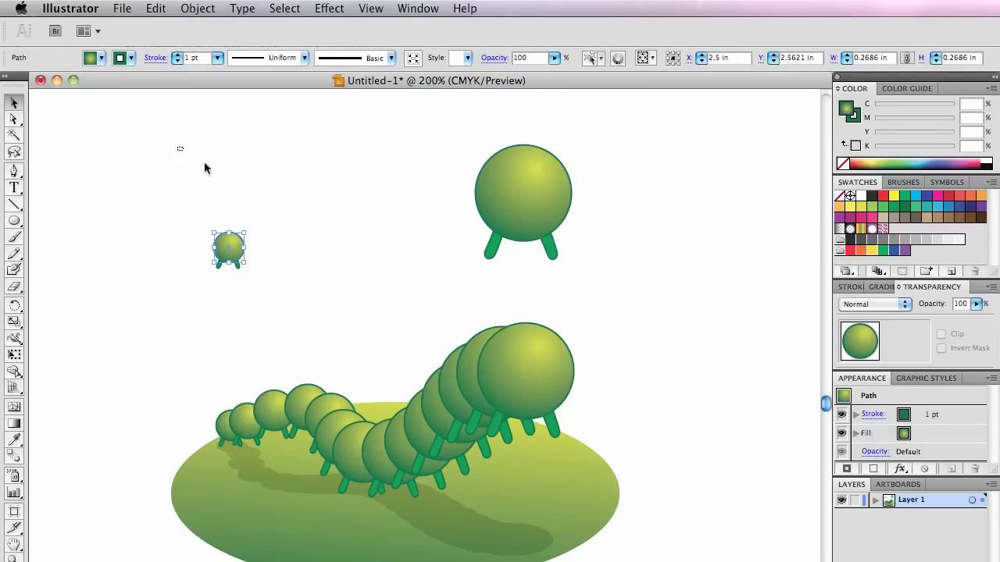
pyautogui.moveTo(179, 148); pyautogui.dragTo(560, 286)
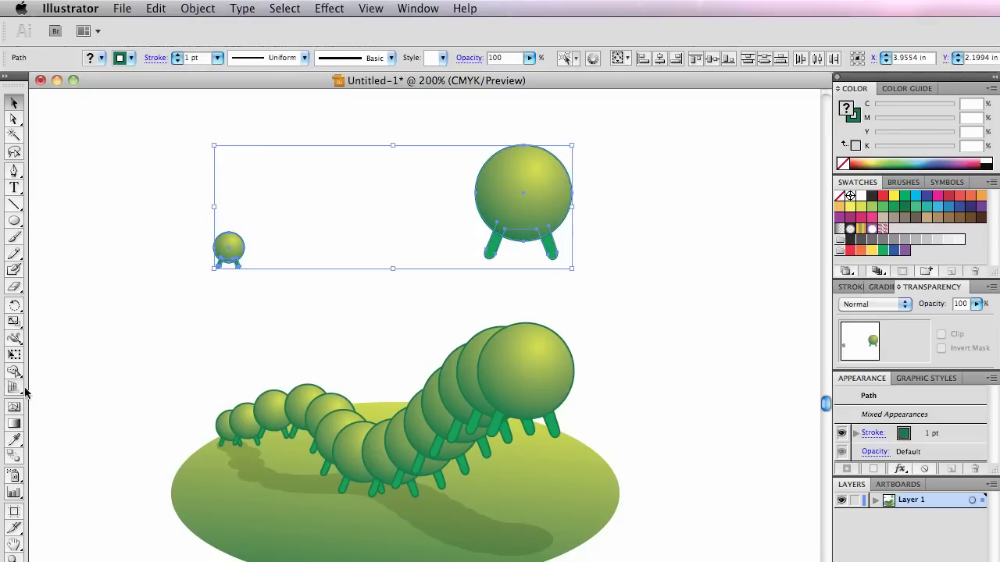
# - Set blend options to 12 specified steps and make a blend between the two end segments
pyautogui.doubleClick(28, 450)
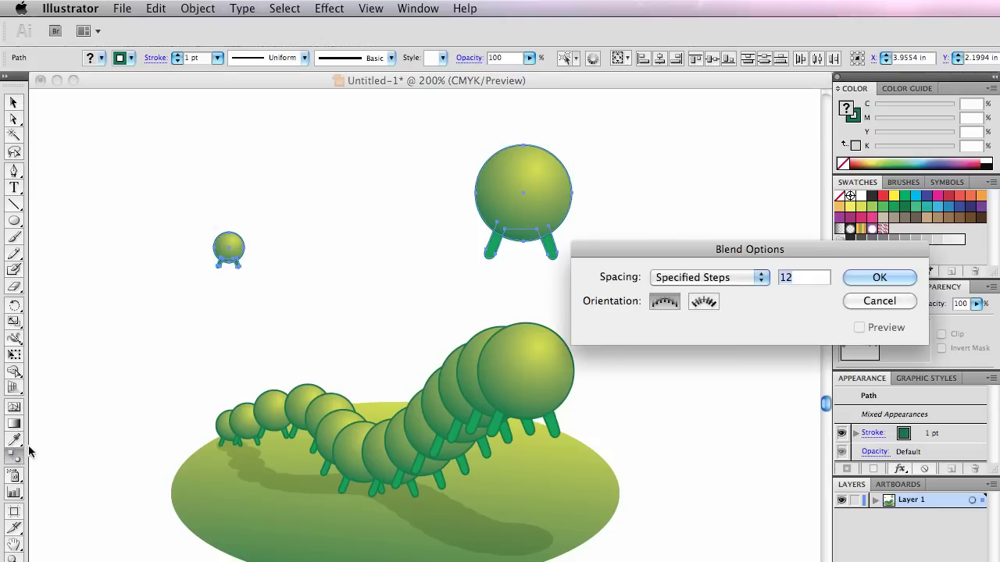
pyautogui.moveTo(725, 250); pyautogui.dragTo(370, 93)
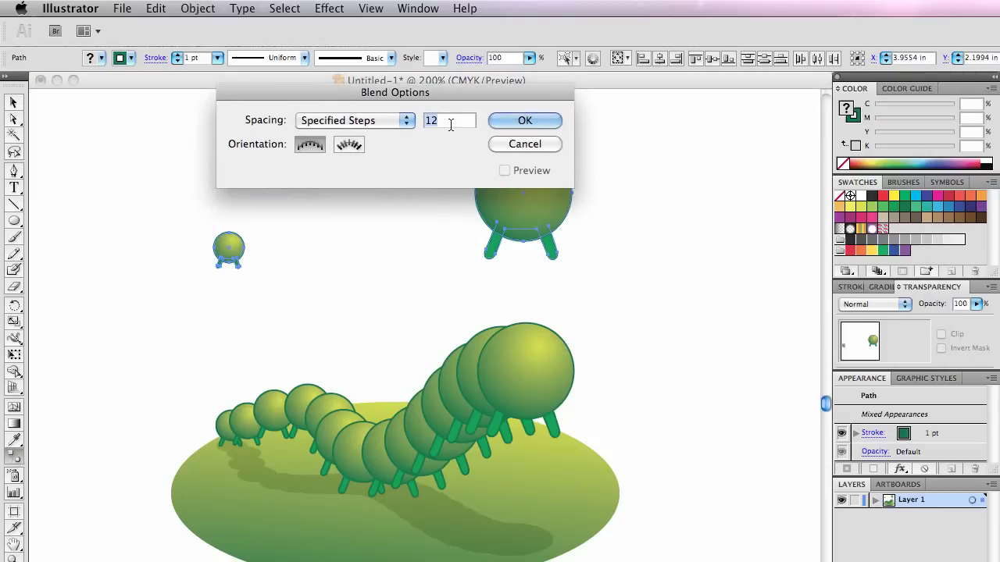
pyautogui.click(511, 121)
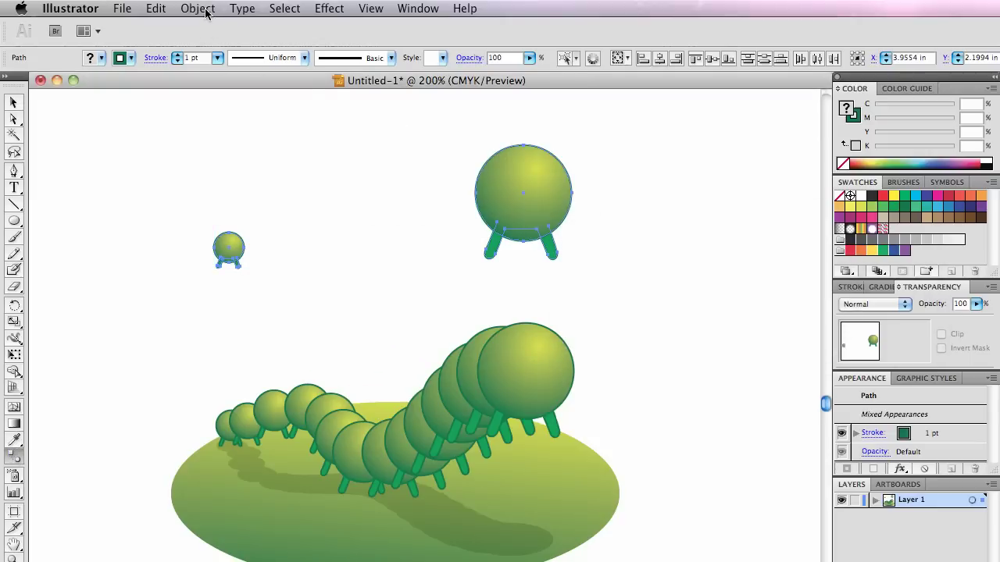
pyautogui.click(197, 9)
pyautogui.moveTo(252, 317)
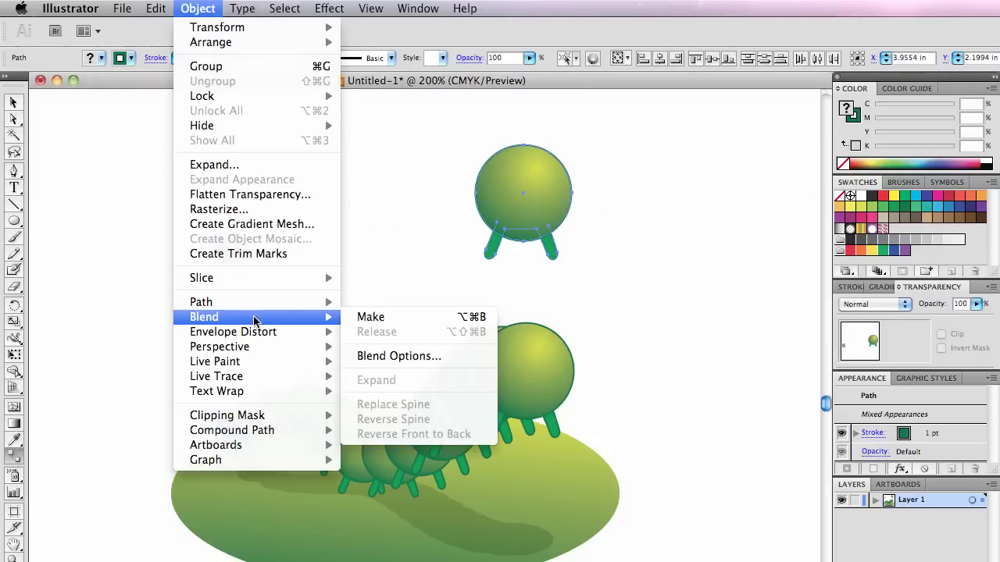
pyautogui.click(371, 317)
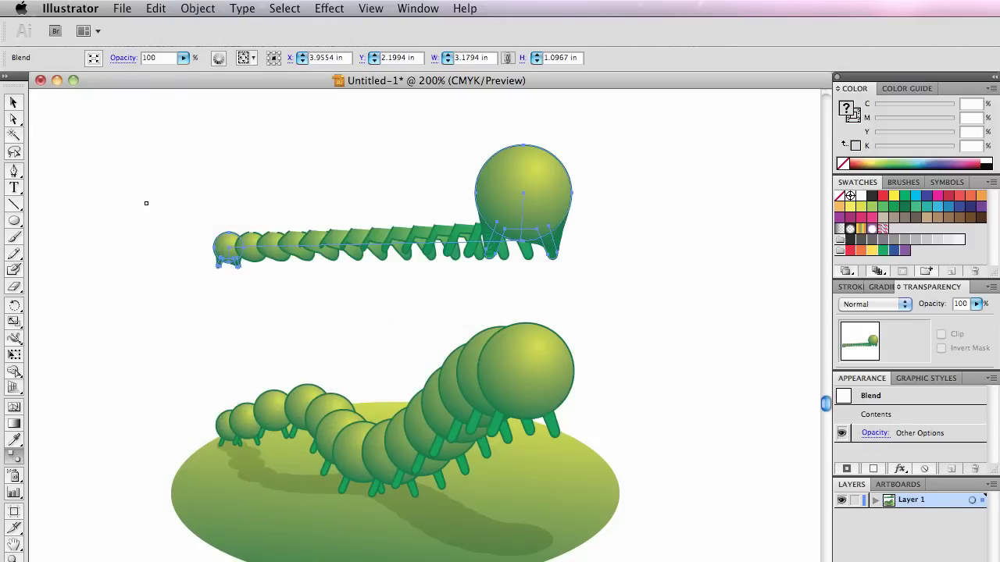
# - Zoom in close on the new blend's tail and pan along the segments to the big head
pyautogui.press('v')
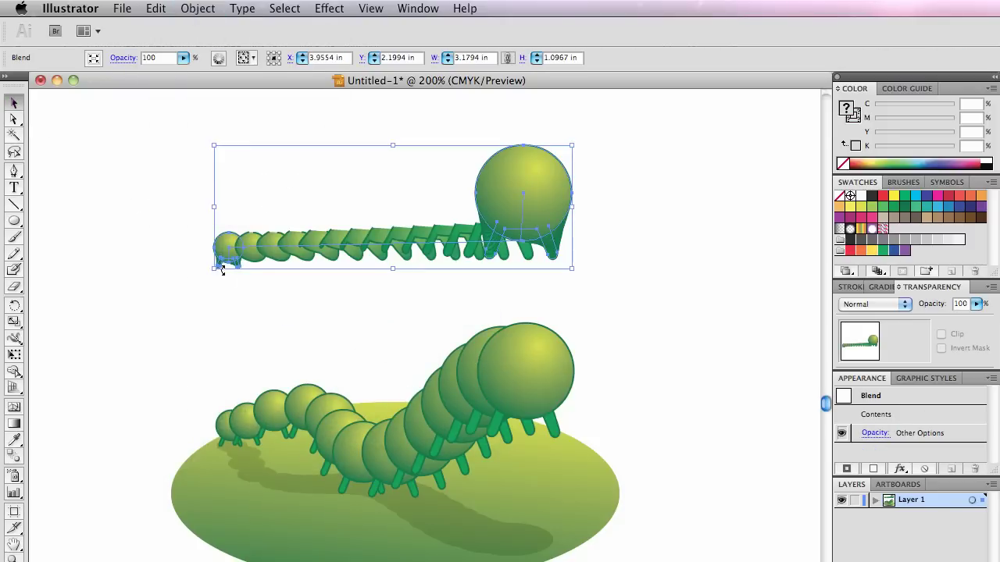
pyautogui.press('super+space')
pyautogui.moveTo(201, 202); pyautogui.dragTo(276, 285)
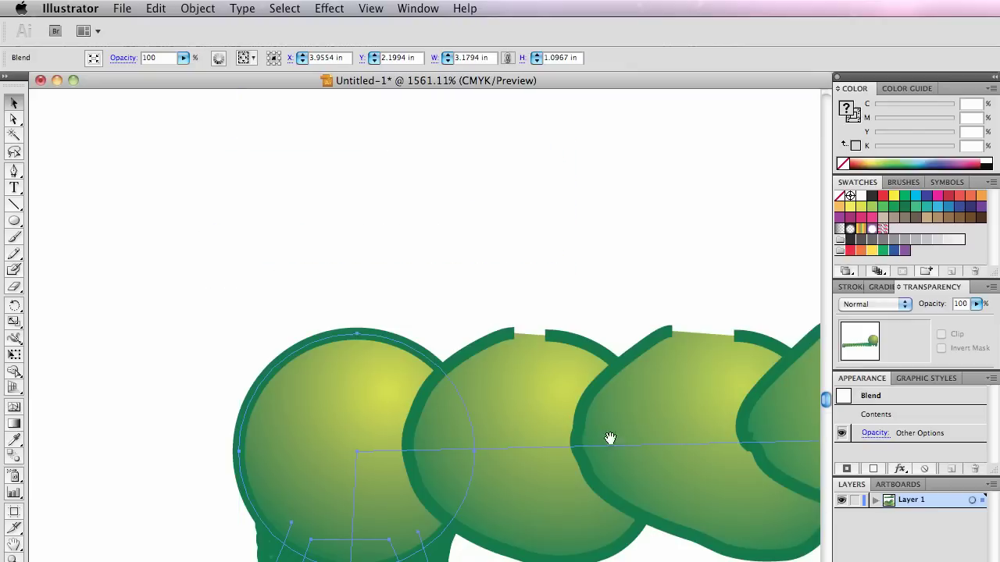
pyautogui.moveTo(607, 438); pyautogui.dragTo(216, 461)
pyautogui.moveTo(476, 439); pyautogui.dragTo(289, 418)
pyautogui.moveTo(552, 411); pyautogui.dragTo(500, 468)
pyautogui.moveTo(515, 179); pyautogui.dragTo(573, 252)
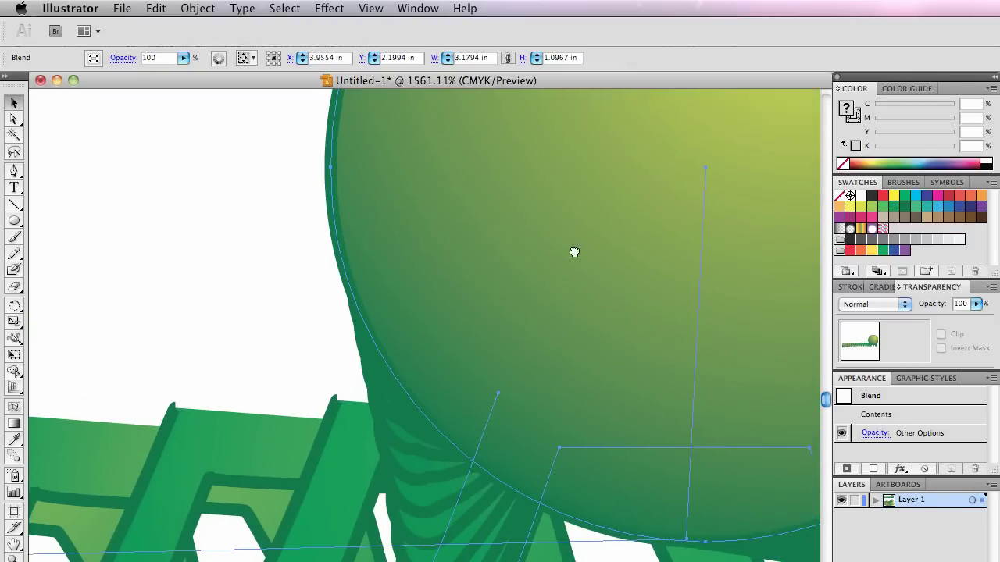
# - Zoom back out to 300% and pan to the original caterpillar on its leaf
pyautogui.press('super+minus')
pyautogui.press('super+minus')
pyautogui.press('super+minus')
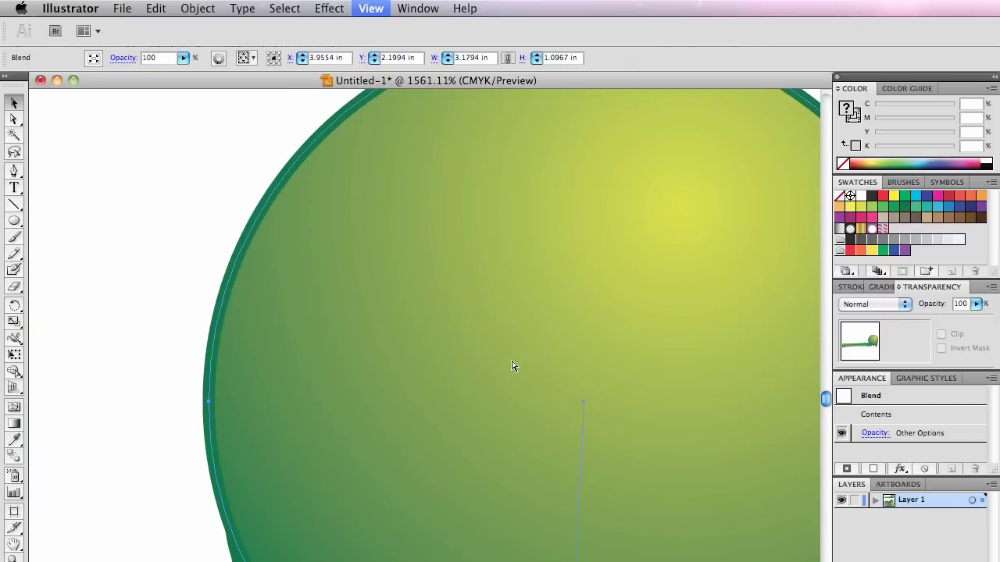
pyautogui.press('super+minus')
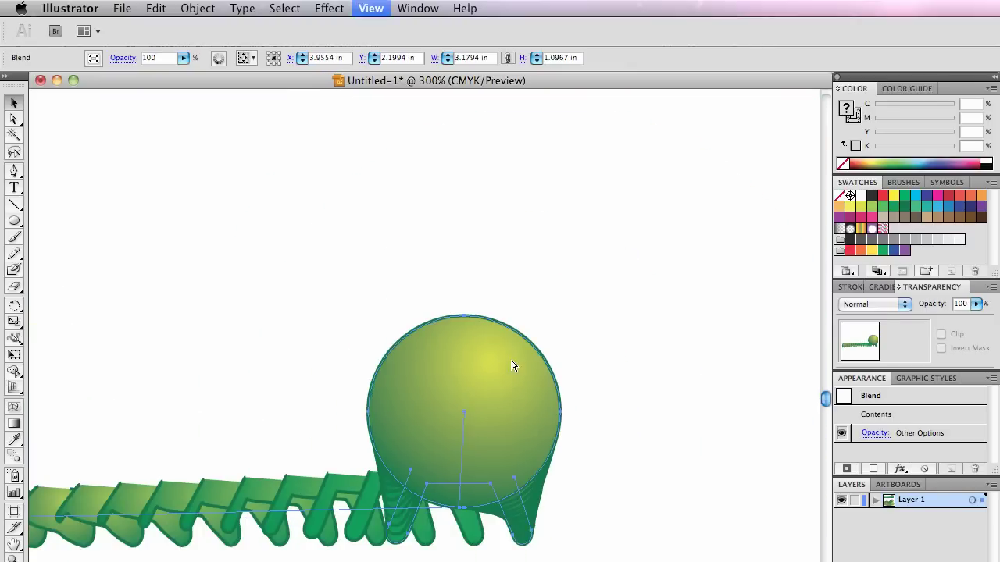
pyautogui.moveTo(413, 405); pyautogui.dragTo(591, 237)
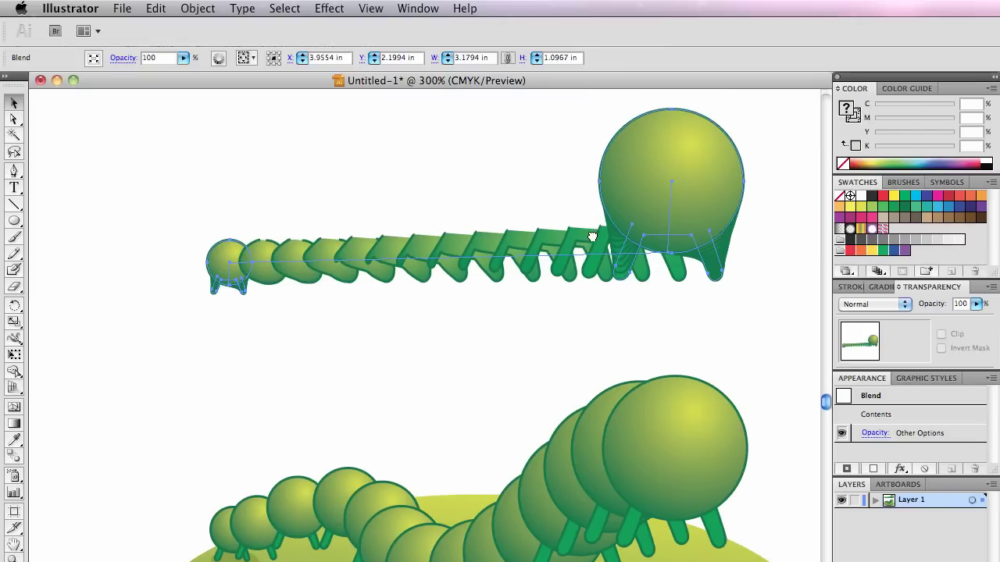
pyautogui.moveTo(602, 458); pyautogui.dragTo(532, 218)
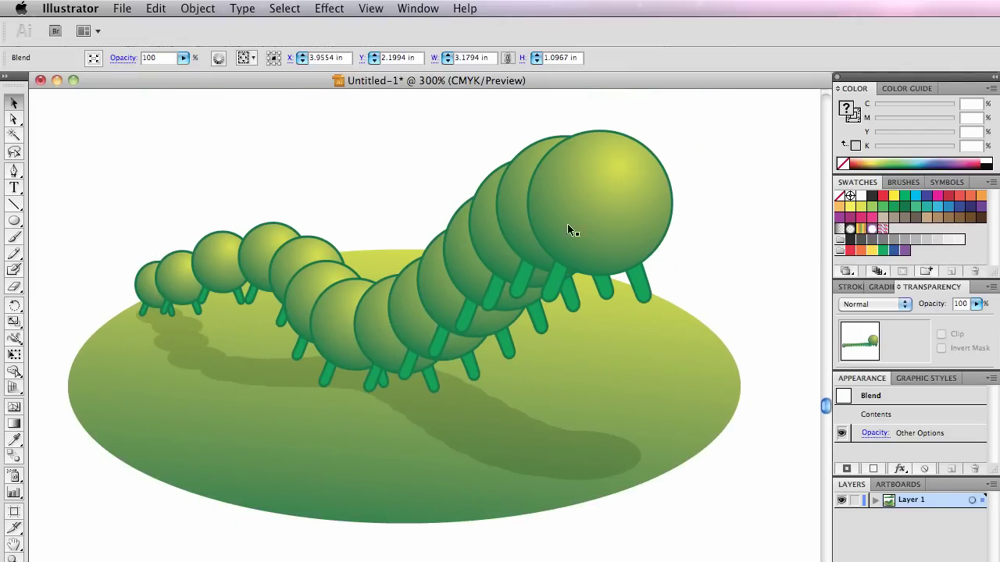